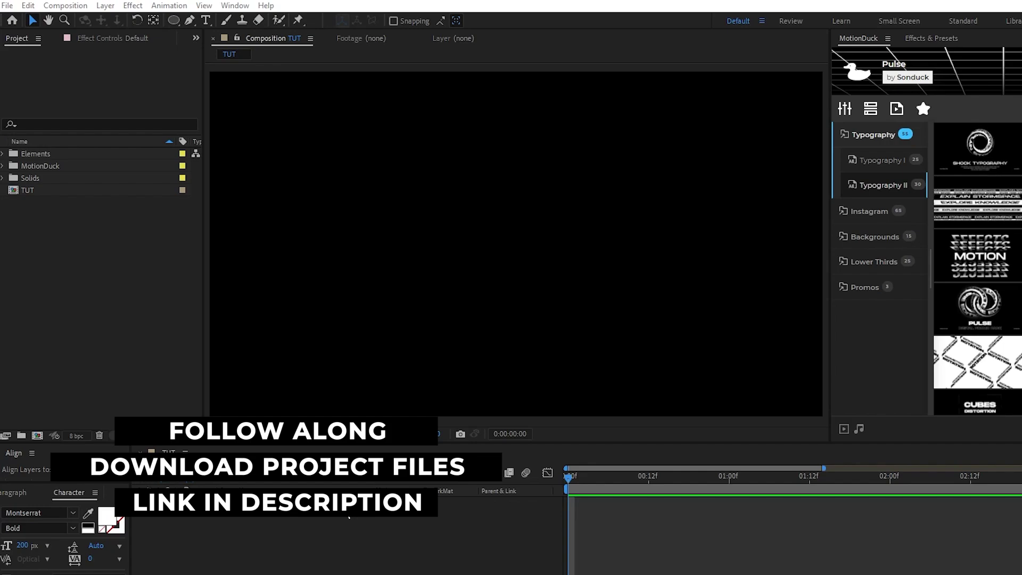
# Draw a white (FFFFFF) ellipse and centre it horizontally and vertically in the composition
pyautogui.click(173, 21)
pyautogui.click(396, 21)
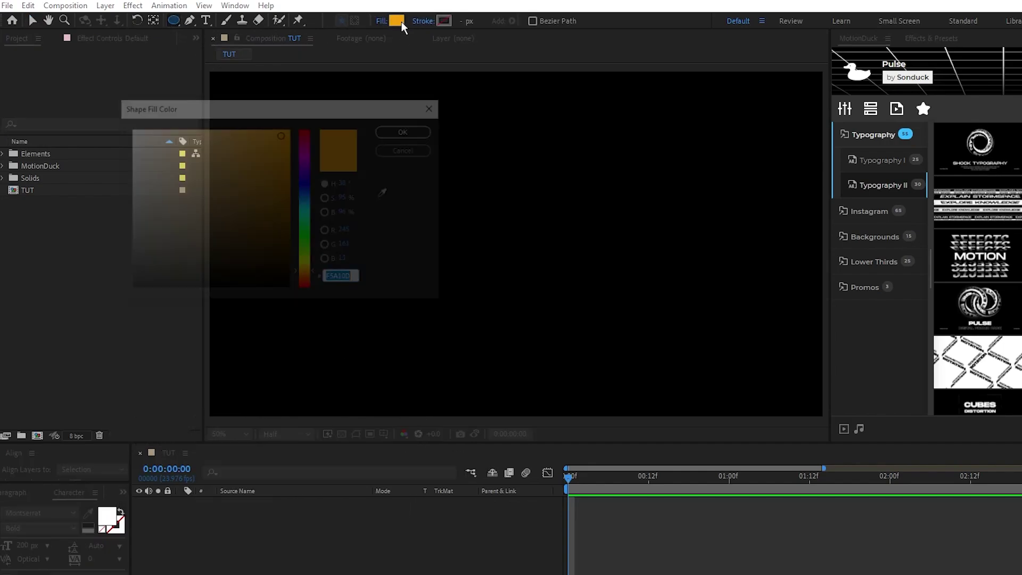
pyautogui.write('FFFFFF')
pyautogui.click(403, 132)
pyautogui.moveTo(485, 205); pyautogui.dragTo(559, 295)
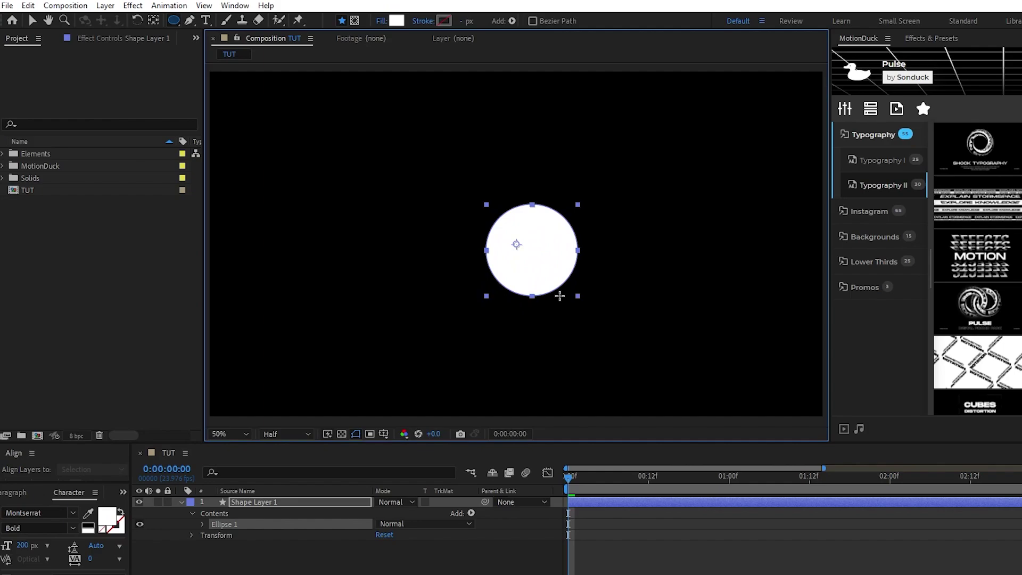
pyautogui.click(32, 20)
pyautogui.click(31, 484)
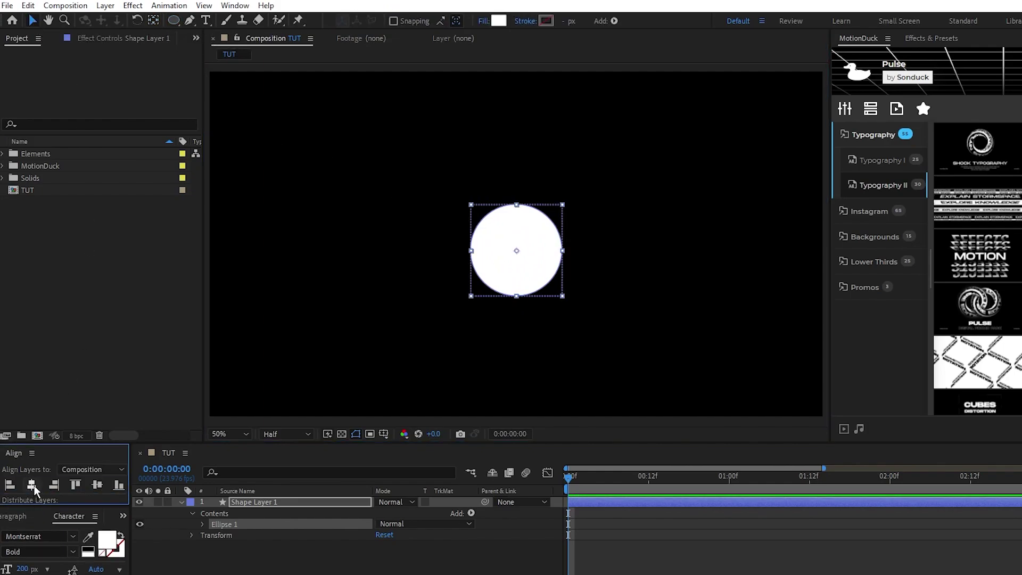
pyautogui.click(97, 484)
# Pre-compose the circle layer as 'Circle 1' and open the new precomp
pyautogui.rightClick(298, 502)
pyautogui.click(355, 422)
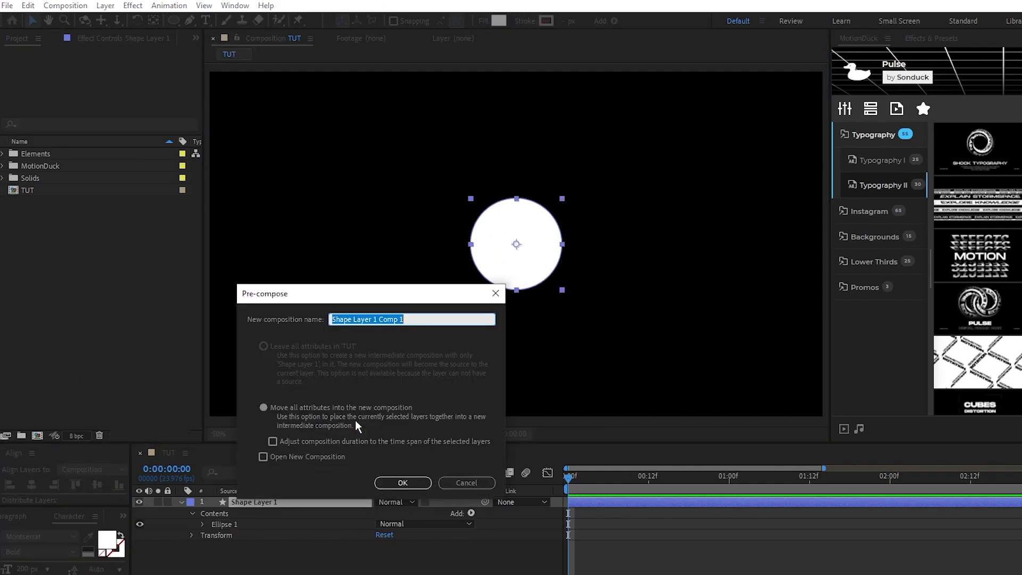
pyautogui.write('C')
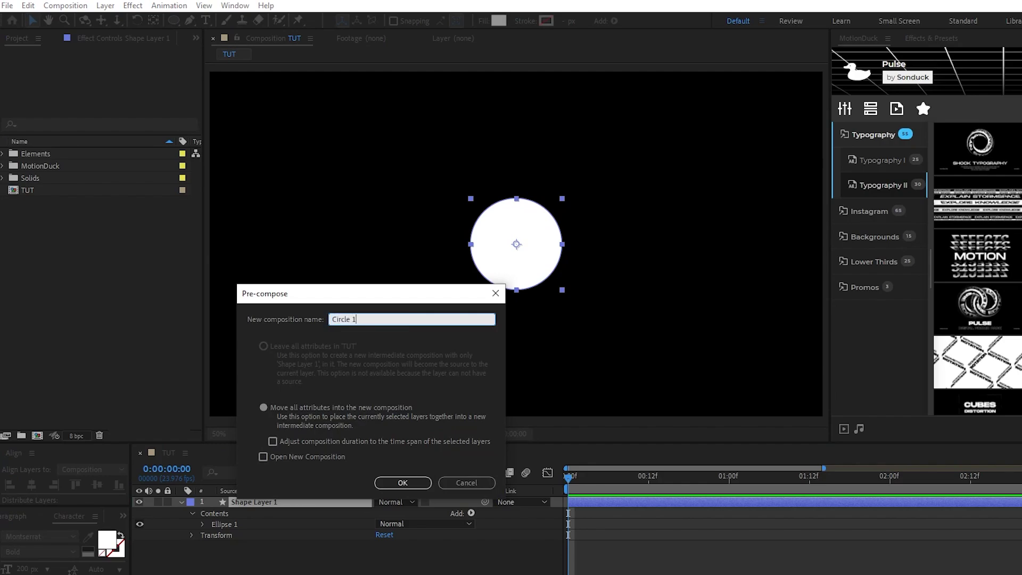
pyautogui.write('ircle 1')
pyautogui.click(412, 482)
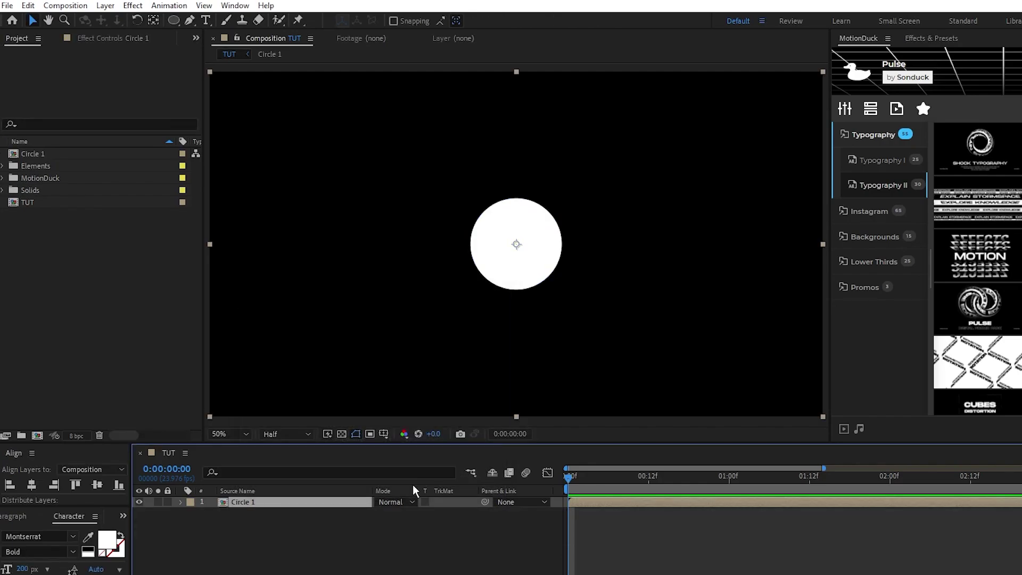
pyautogui.doubleClick(249, 504)
# Resize the Circle 1 composition to 800 × 800 in Composition Settings
pyautogui.click(65, 5)
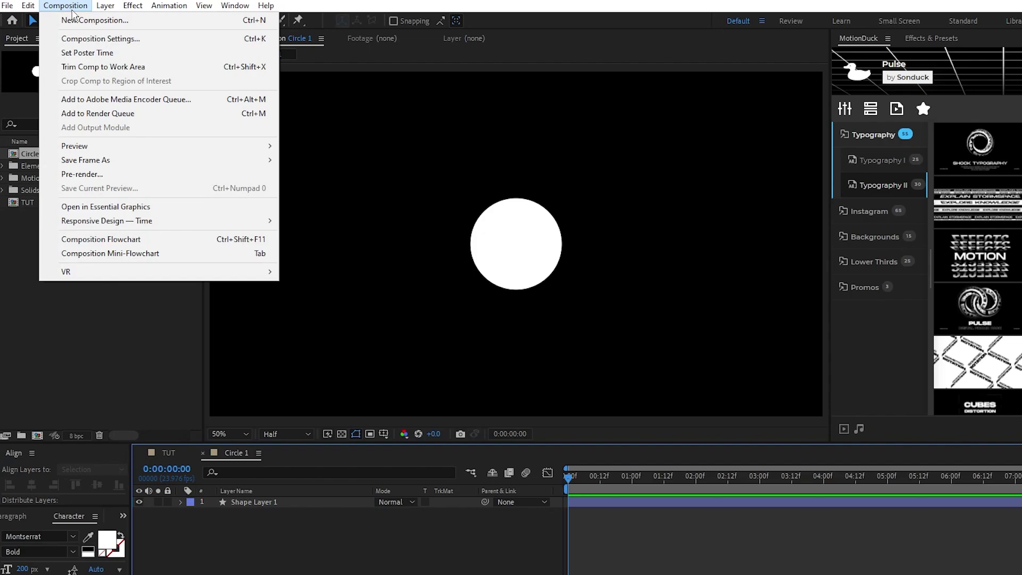
pyautogui.click(82, 40)
pyautogui.click(147, 251)
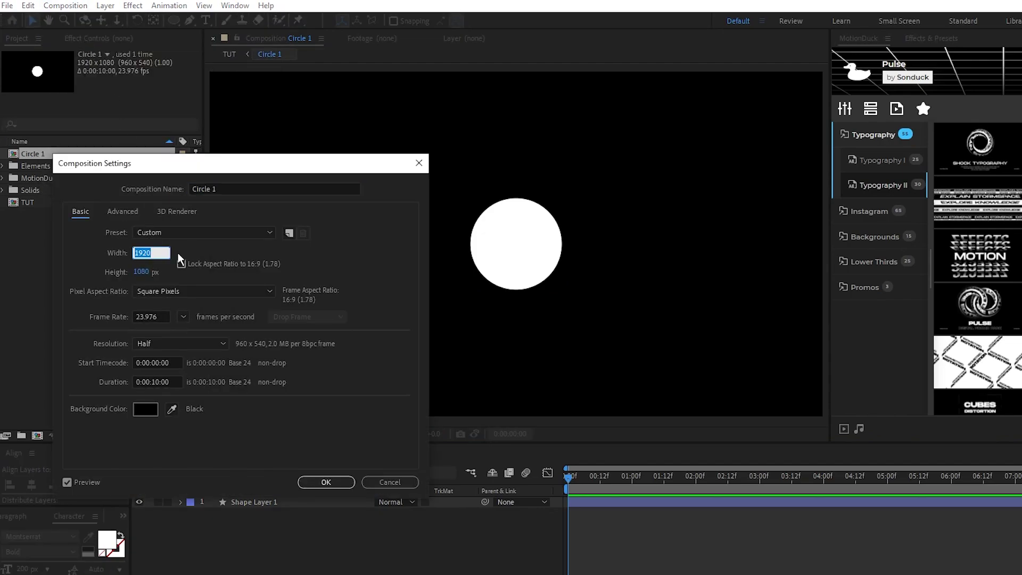
pyautogui.write('800')
pyautogui.press('Tab')
pyautogui.write('800')
pyautogui.click(326, 482)
# Scale the circle's shape layer up to 225% so it fills the precomp
pyautogui.click(426, 501)
pyautogui.press('s')
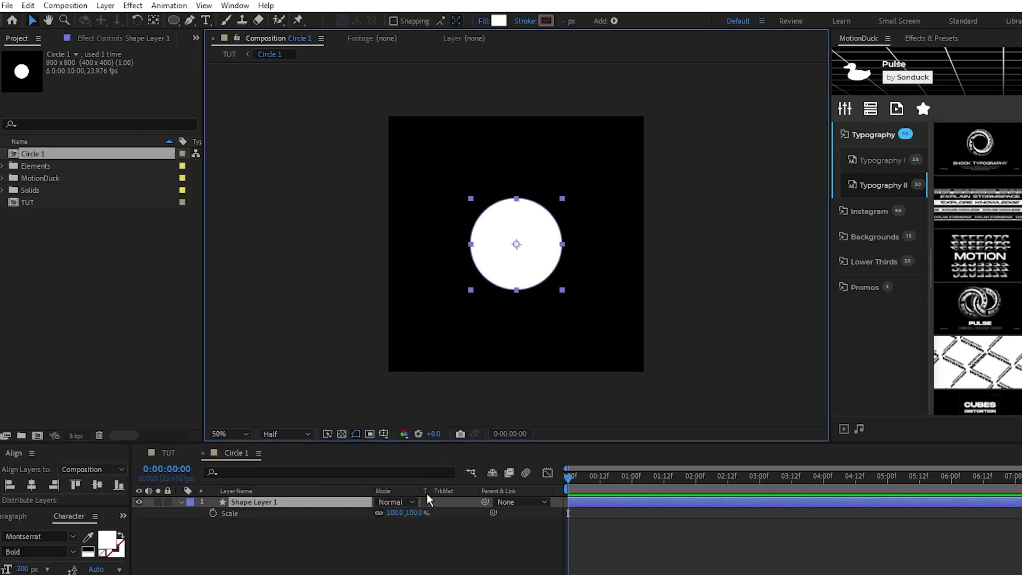
pyautogui.moveTo(410, 512); pyautogui.dragTo(492, 520)
pyautogui.click(462, 534)
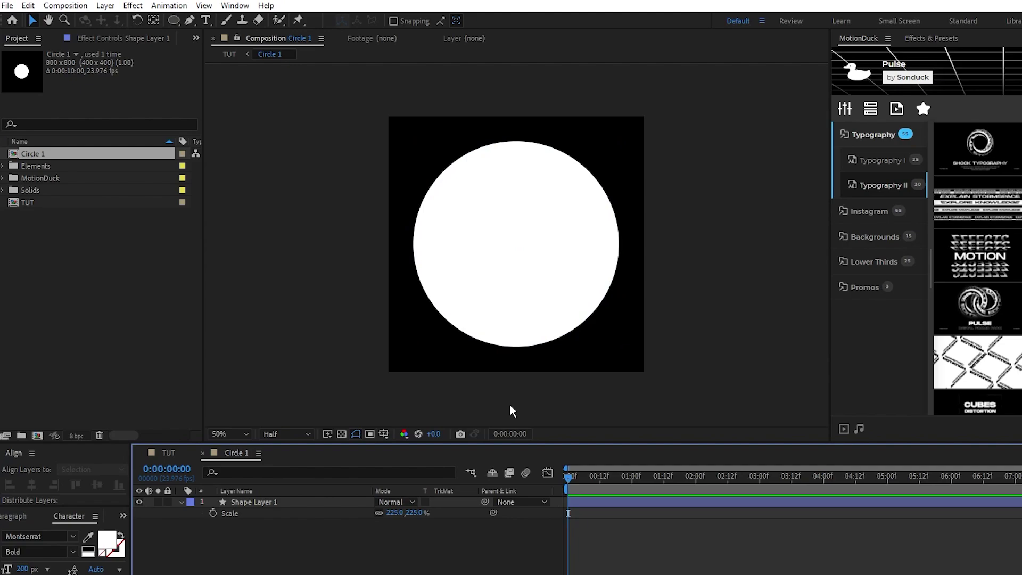
# Duplicate Circle 1 in the Project panel and place Circle 2 into TUT above Circle 1
pyautogui.click(169, 453)
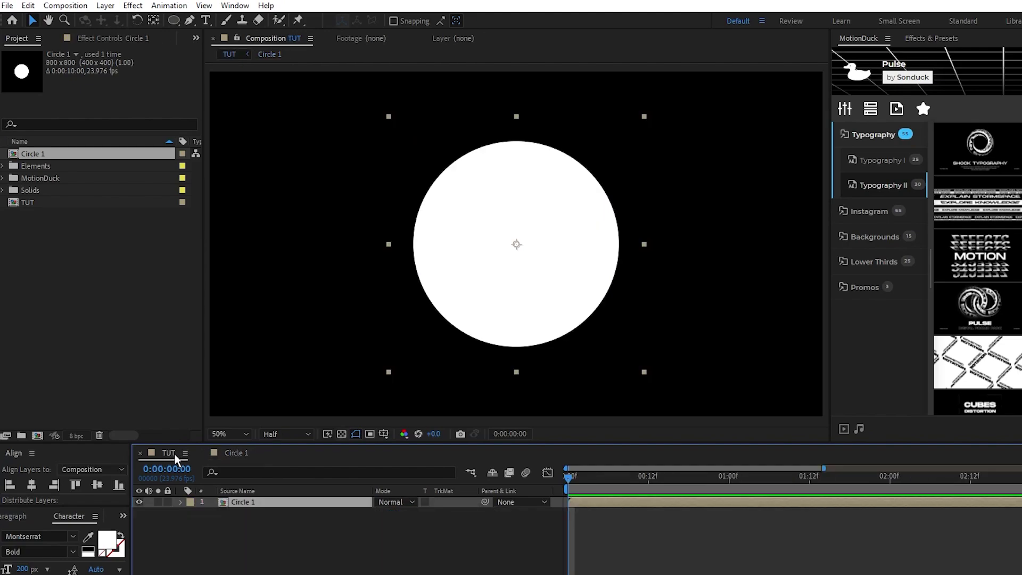
pyautogui.click(40, 154)
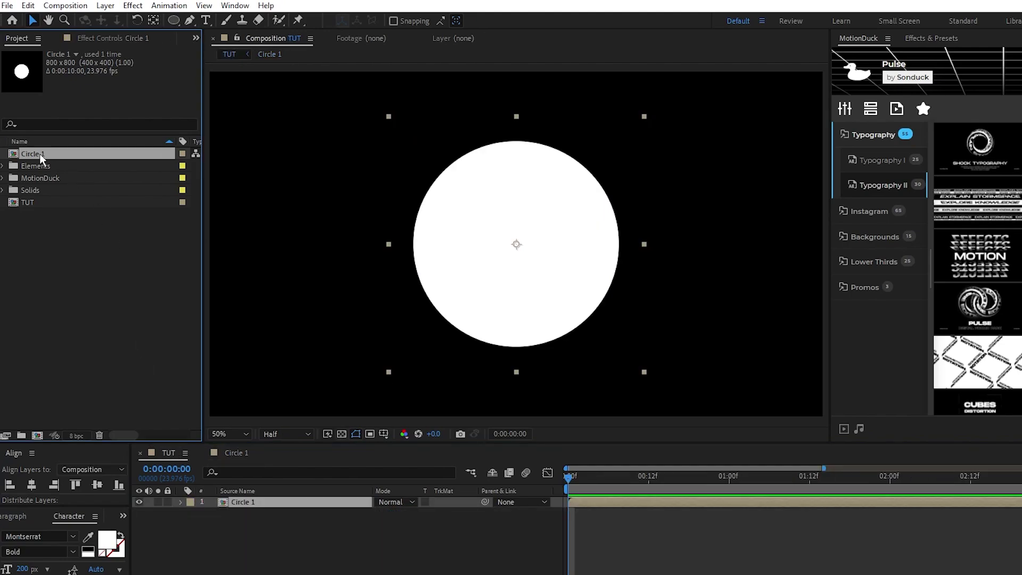
pyautogui.hotkey('ctrl', 'd')
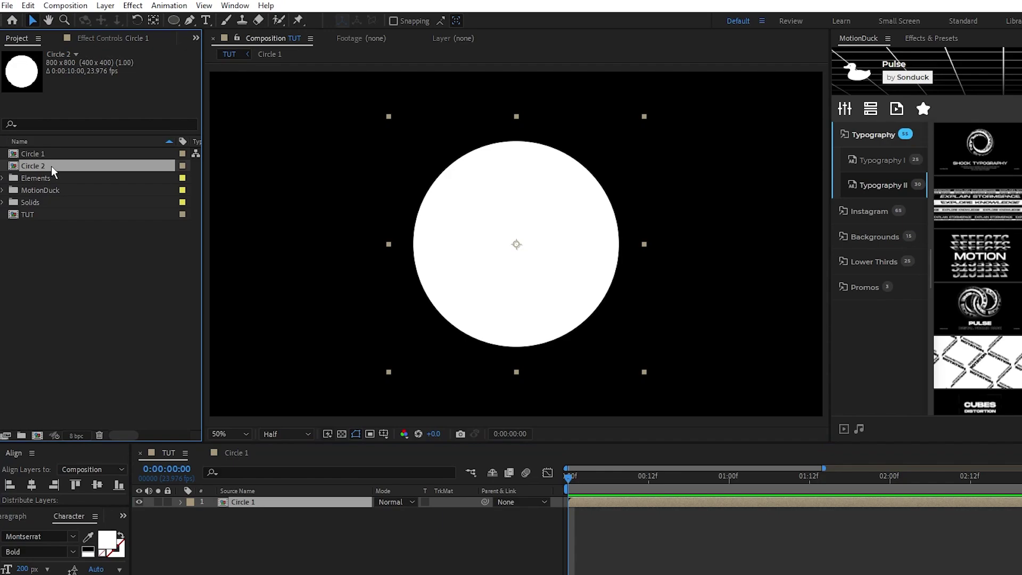
pyautogui.moveTo(52, 165); pyautogui.dragTo(242, 499)
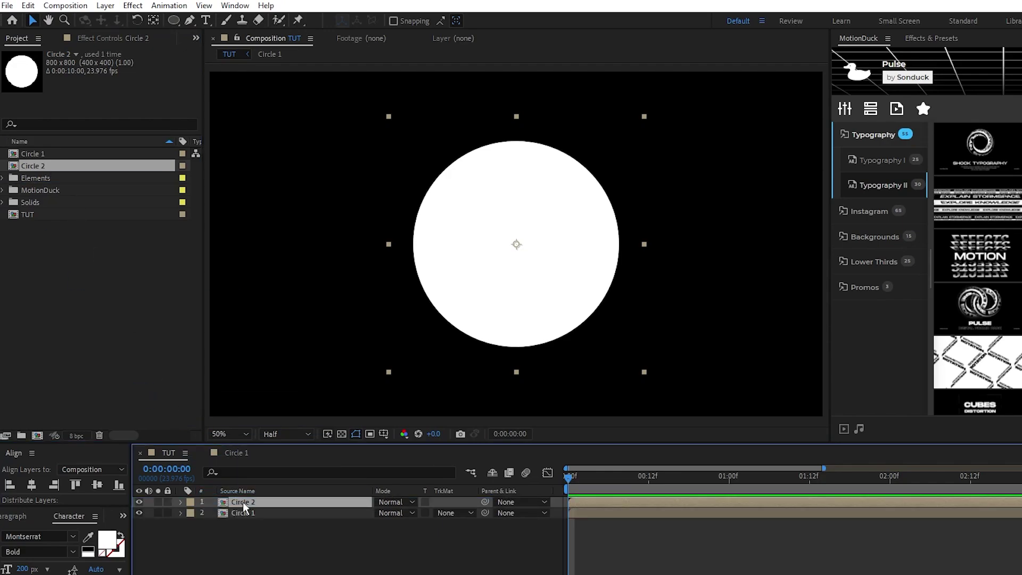
# Inside Circle 2, change the circle's fill colour to orange ED7D10
pyautogui.doubleClick(244, 502)
pyautogui.click(244, 501)
pyautogui.press('s')
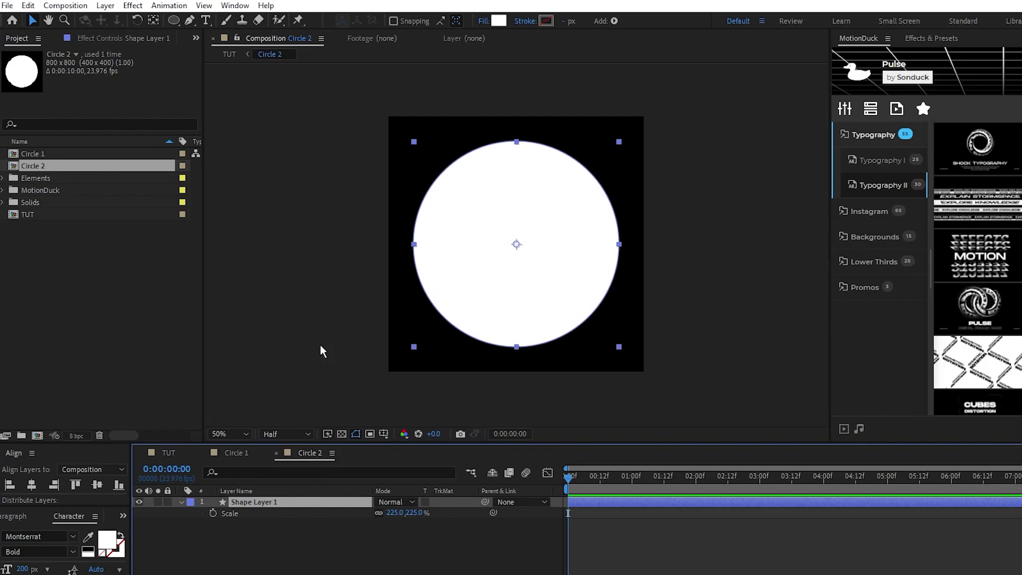
pyautogui.click(498, 21)
pyautogui.click(278, 137)
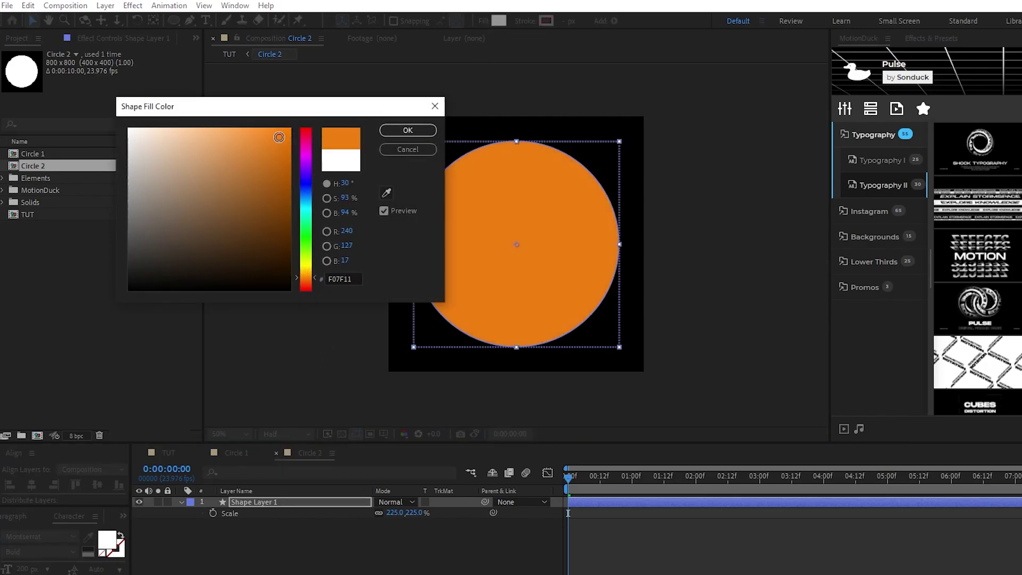
pyautogui.click(406, 129)
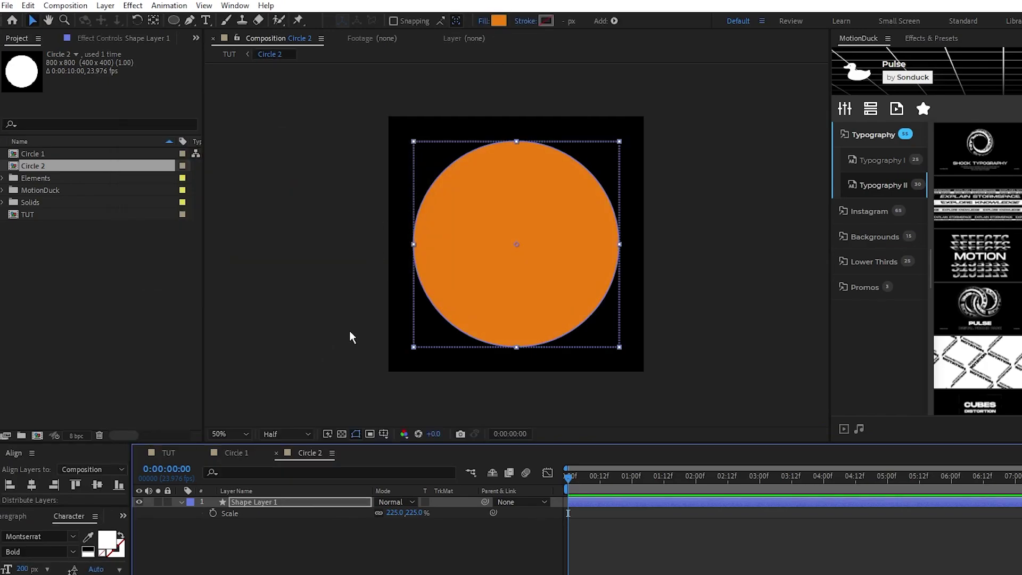
# Back in TUT, turn off visibility for both circle layers
pyautogui.click(175, 454)
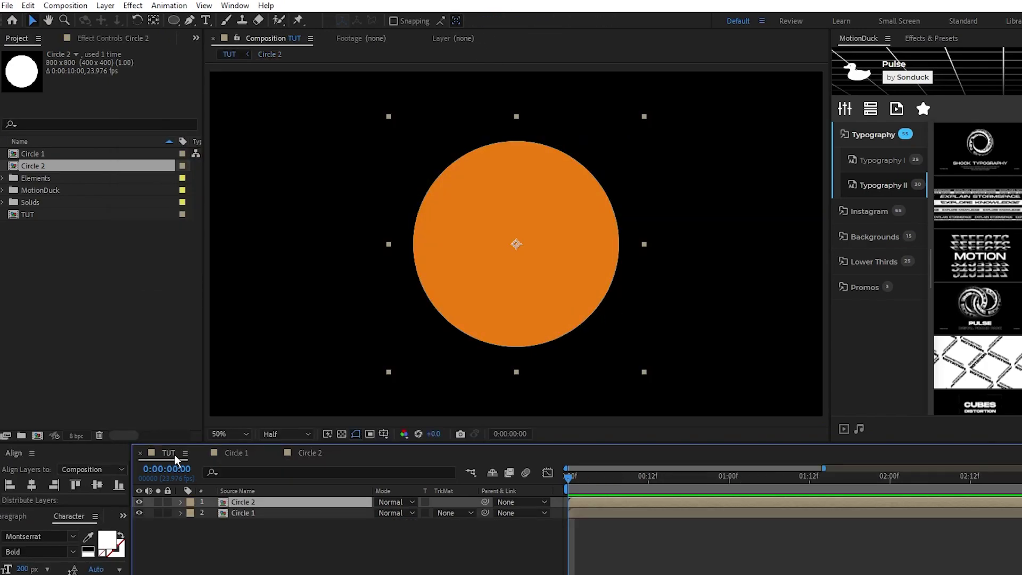
pyautogui.click(250, 512)
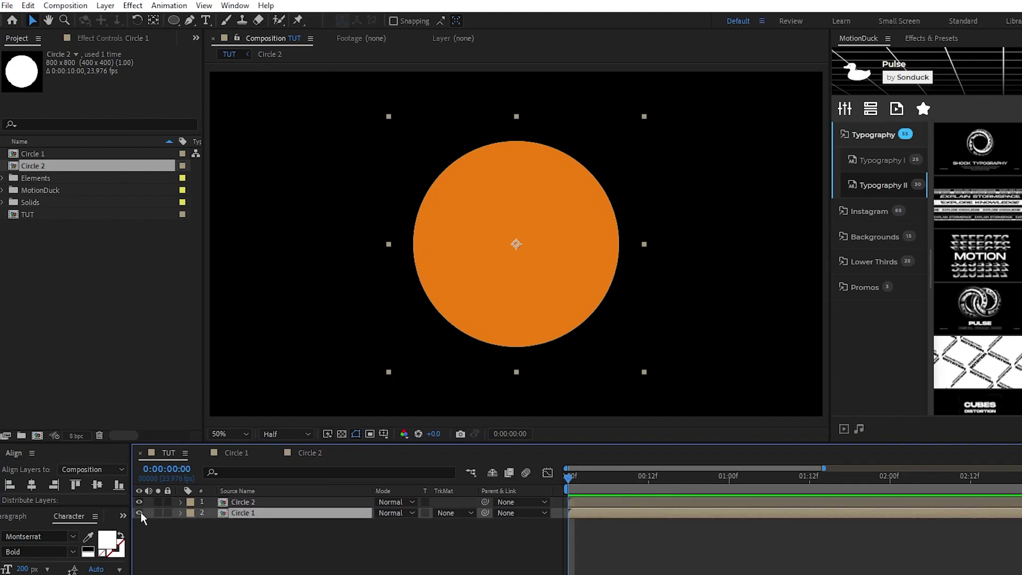
pyautogui.moveTo(141, 512); pyautogui.dragTo(139, 501)
pyautogui.click(257, 529)
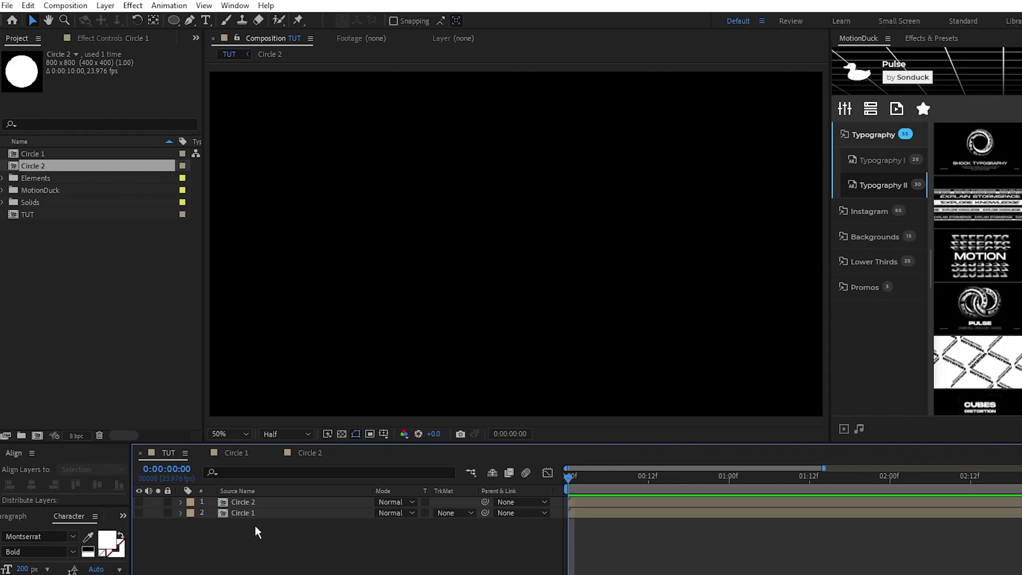
# Add a white solid to TUT and apply the CC Particle World effect to it
pyautogui.click(104, 6)
pyautogui.moveTo(255, 20)
pyautogui.click(325, 33)
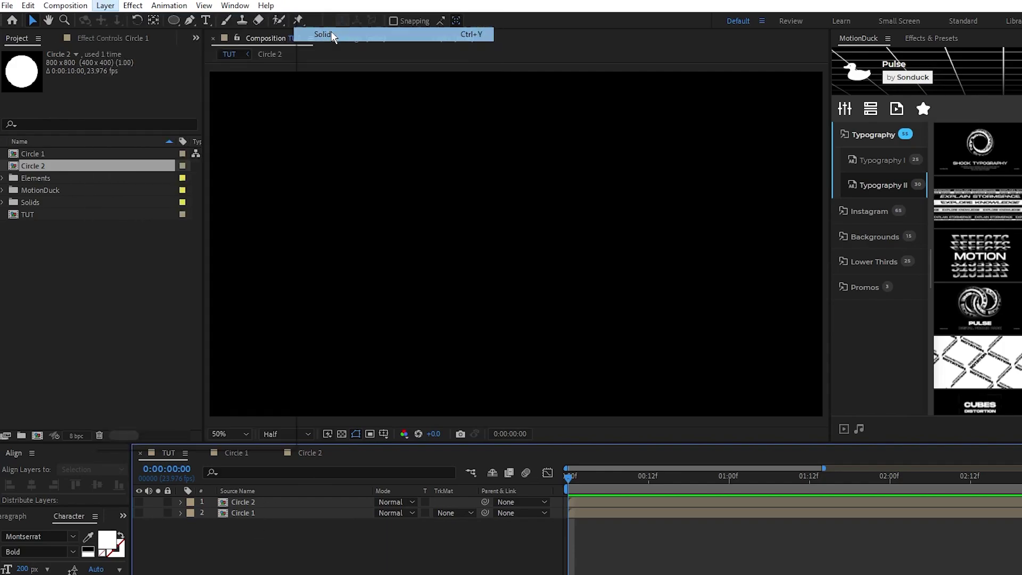
pyautogui.click(471, 356)
pyautogui.click(408, 130)
pyautogui.click(530, 396)
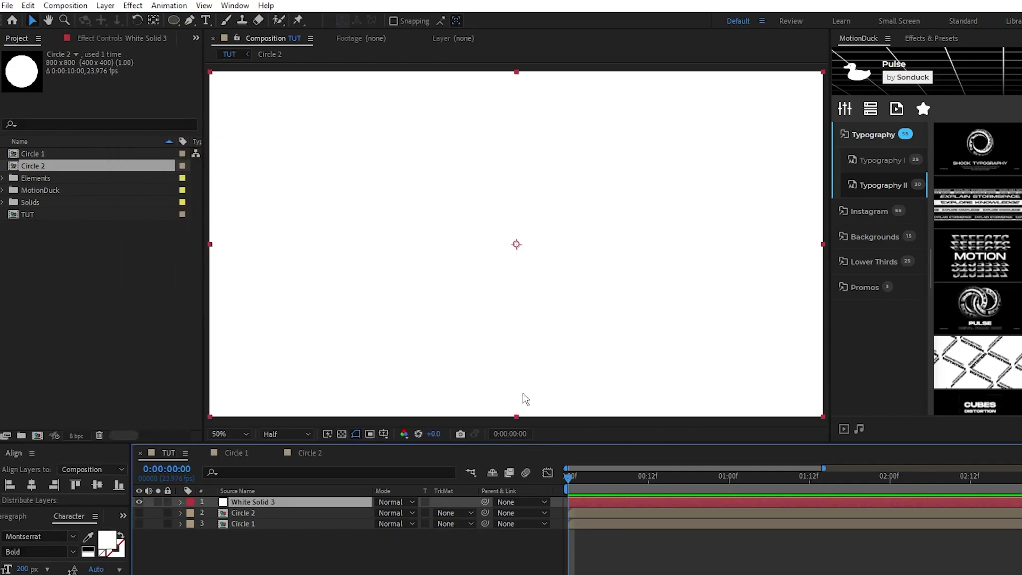
pyautogui.click(133, 5)
pyautogui.moveTo(275, 307)
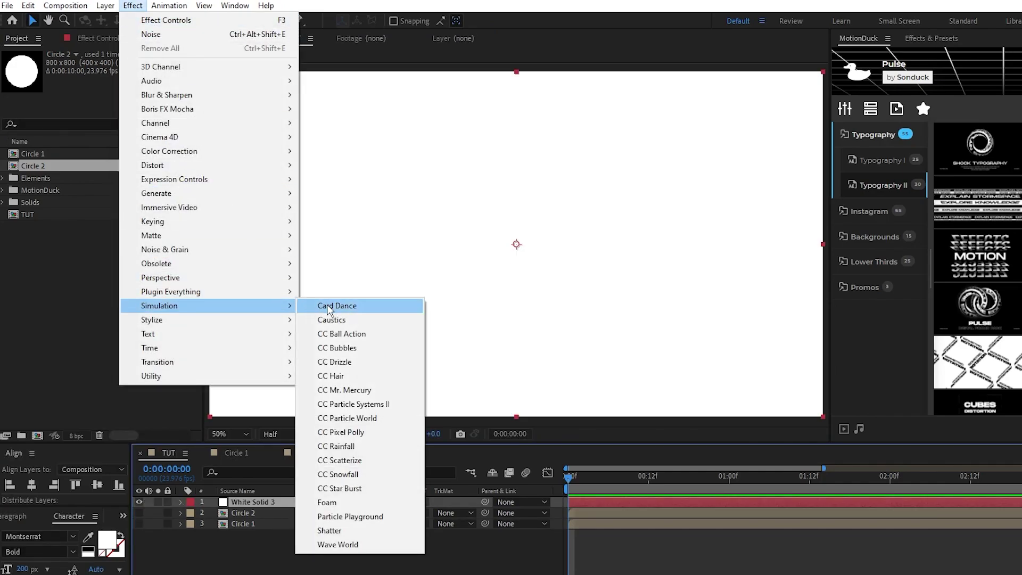
pyautogui.click(380, 420)
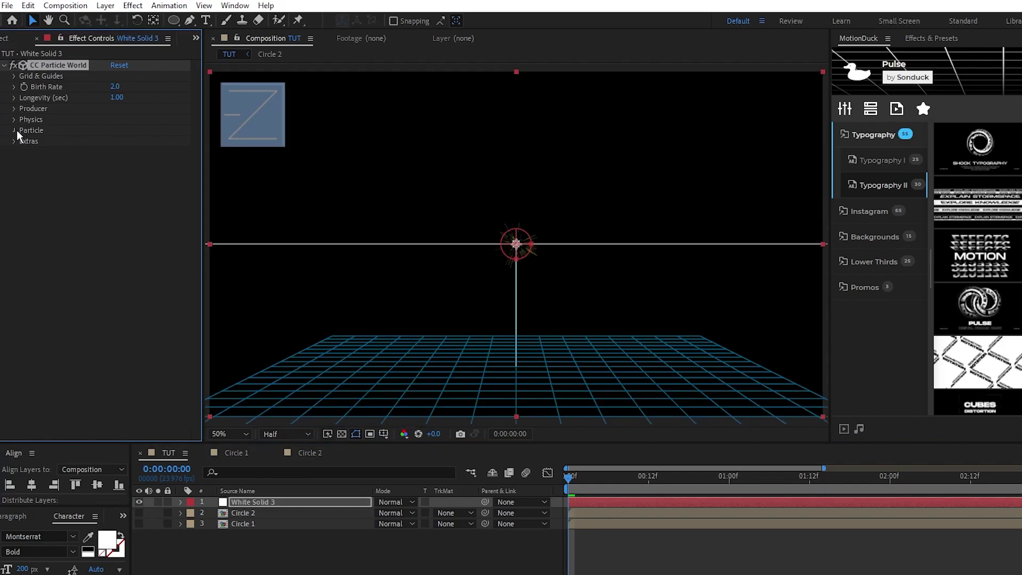
# Set Particle Type to Textured Square, Texture Layer to 3. Circle 1, and Color Map to Origin Constant
pyautogui.click(17, 130)
pyautogui.click(132, 142)
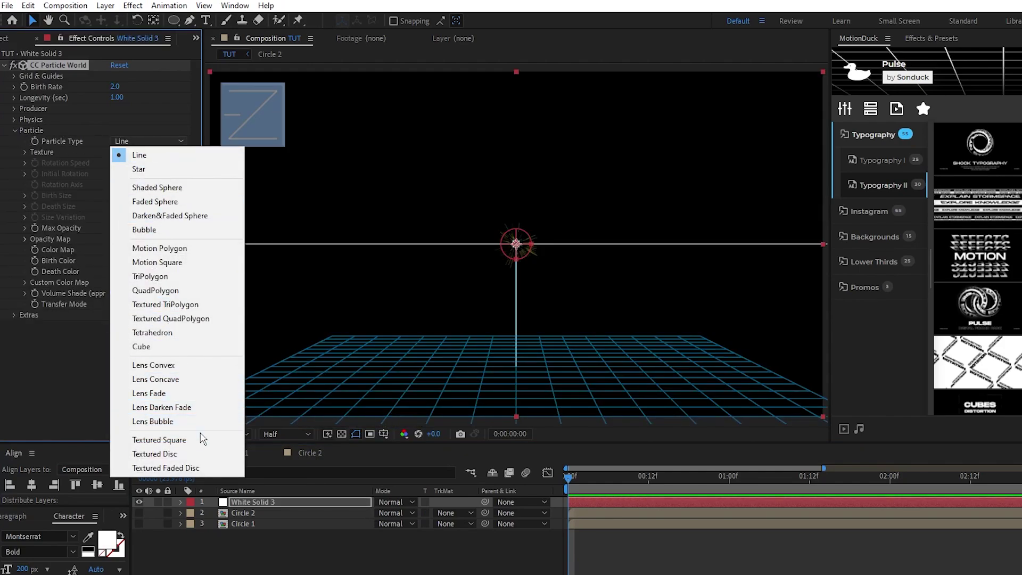
pyautogui.click(159, 440)
pyautogui.click(25, 151)
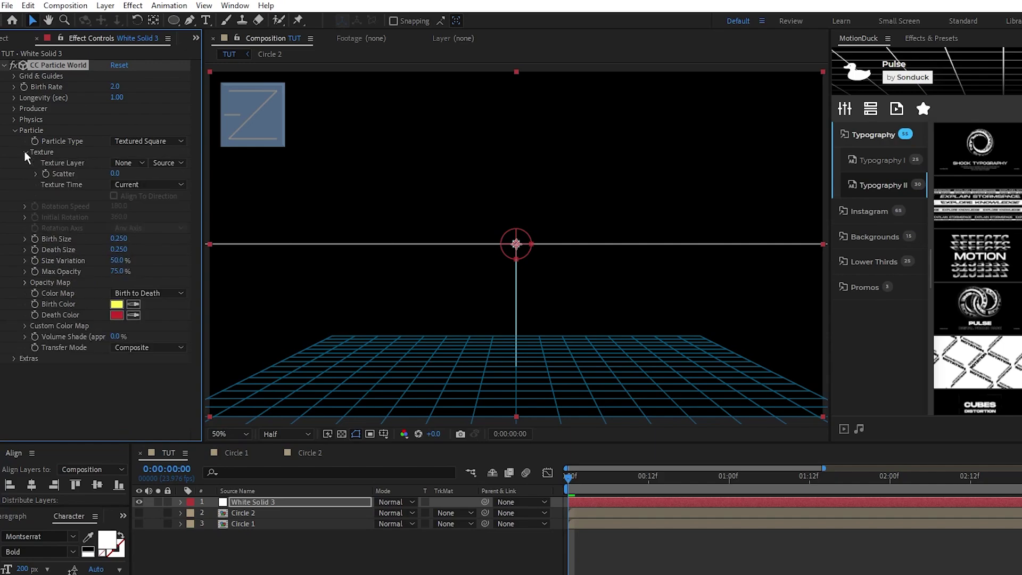
pyautogui.click(129, 162)
pyautogui.click(157, 225)
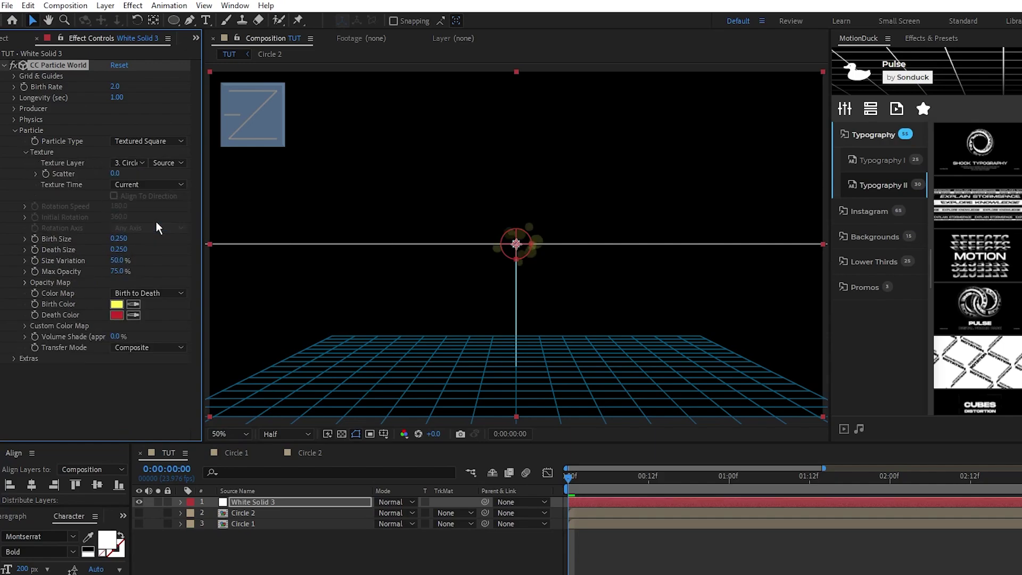
pyautogui.click(125, 293)
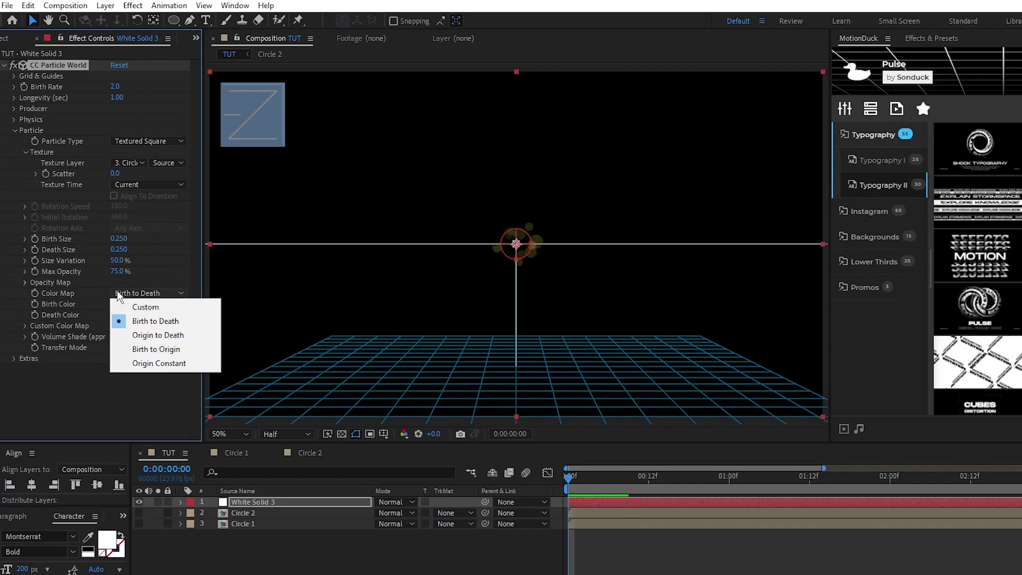
pyautogui.click(153, 363)
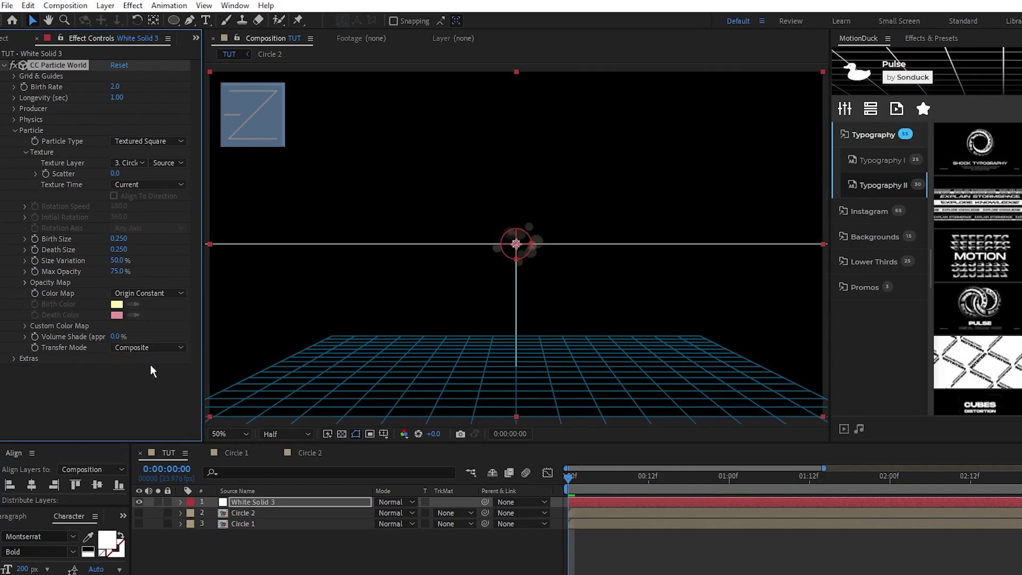
# Scrub ahead, hide the particle guide, set Birth Rate to 0.1 and Longevity to 3
pyautogui.moveTo(569, 481); pyautogui.dragTo(729, 512)
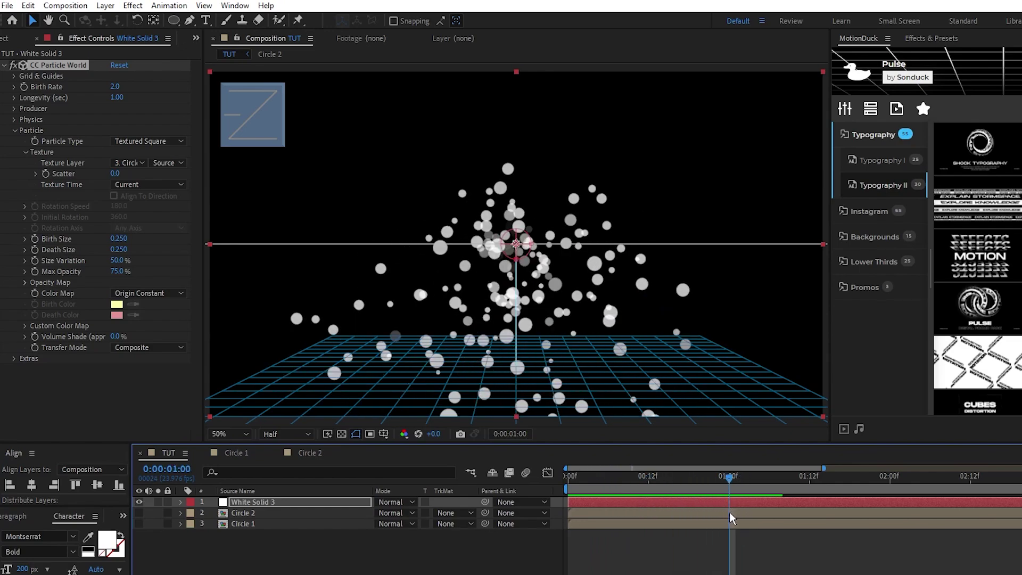
pyautogui.click(167, 96)
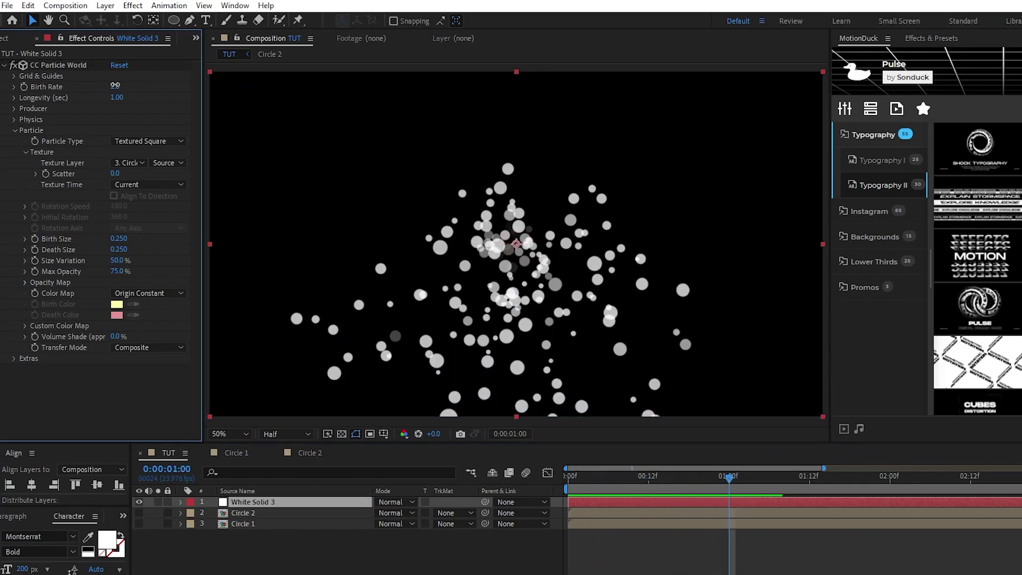
pyautogui.click(115, 85)
pyautogui.write('0.1')
pyautogui.press('Return')
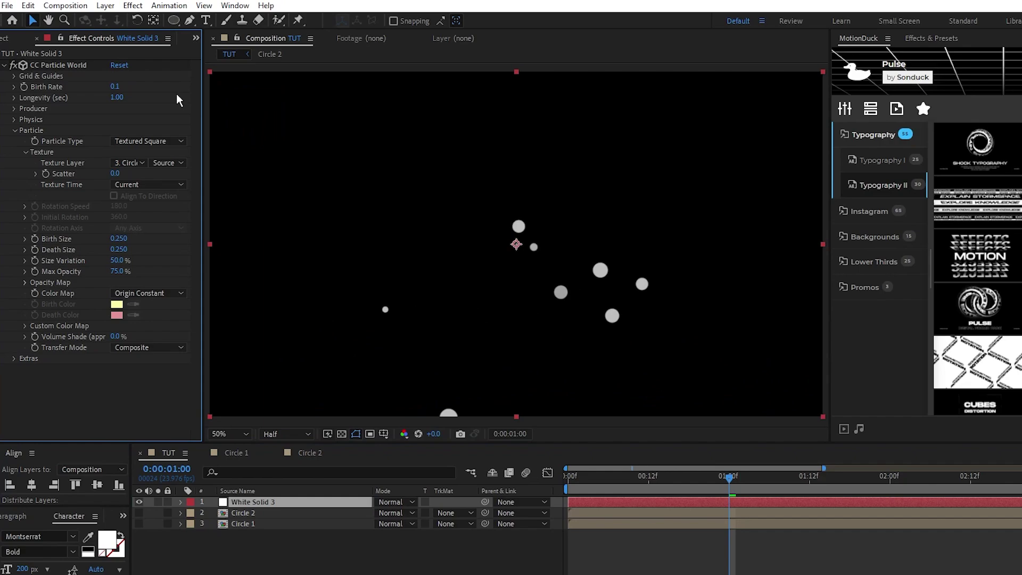
pyautogui.click(122, 97)
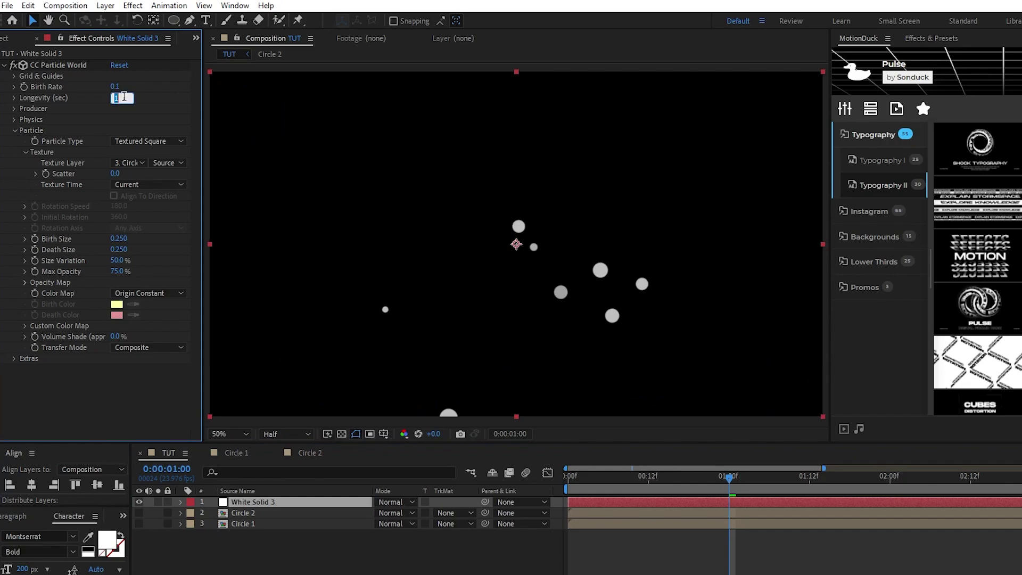
# In Physics, set Velocity to 0.65 and Gravity to 0
pyautogui.click(14, 119)
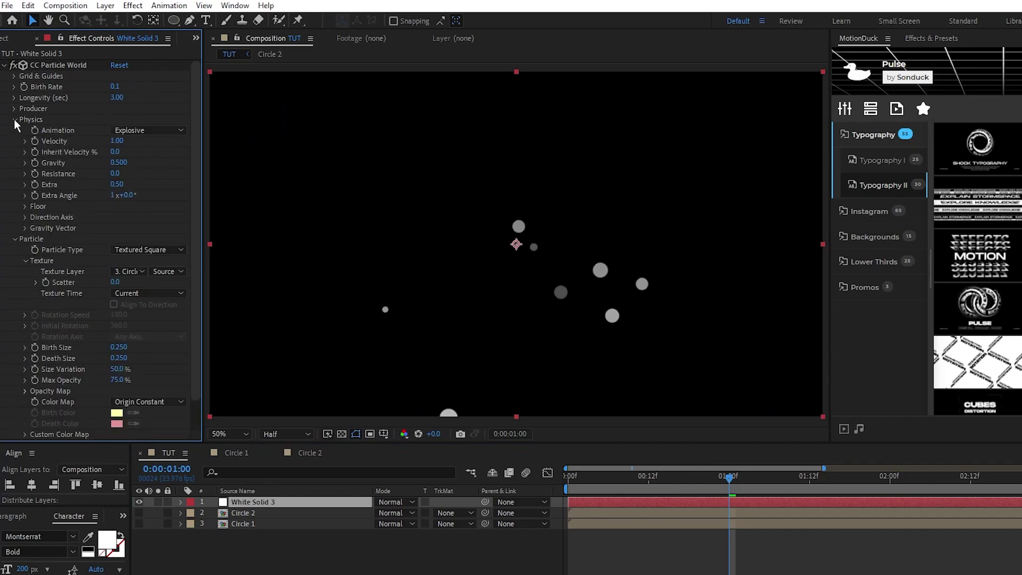
pyautogui.click(116, 140)
pyautogui.write('.65')
pyautogui.press('Return')
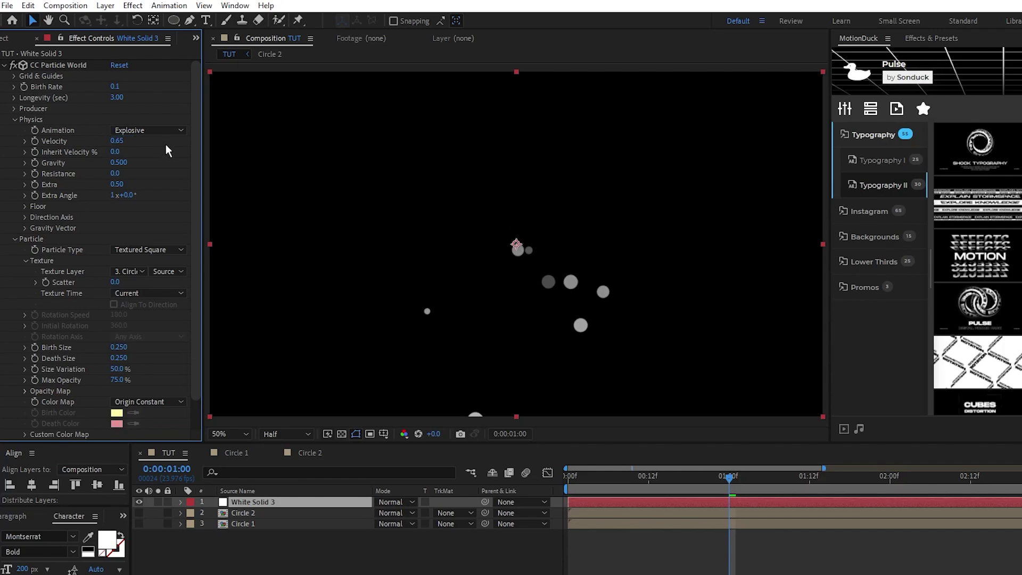
pyautogui.click(118, 162)
pyautogui.write('0')
pyautogui.press('Return')
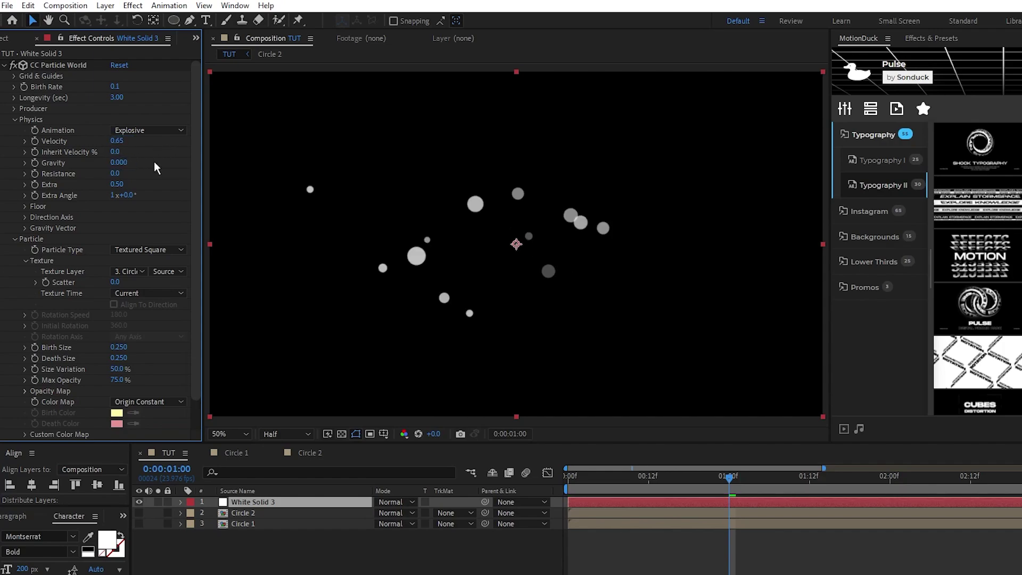
# Set Death Size to 0.5, and Size Variation and Max Opacity to 100%
pyautogui.scroll(-1, 141, 181)
pyautogui.click(118, 329)
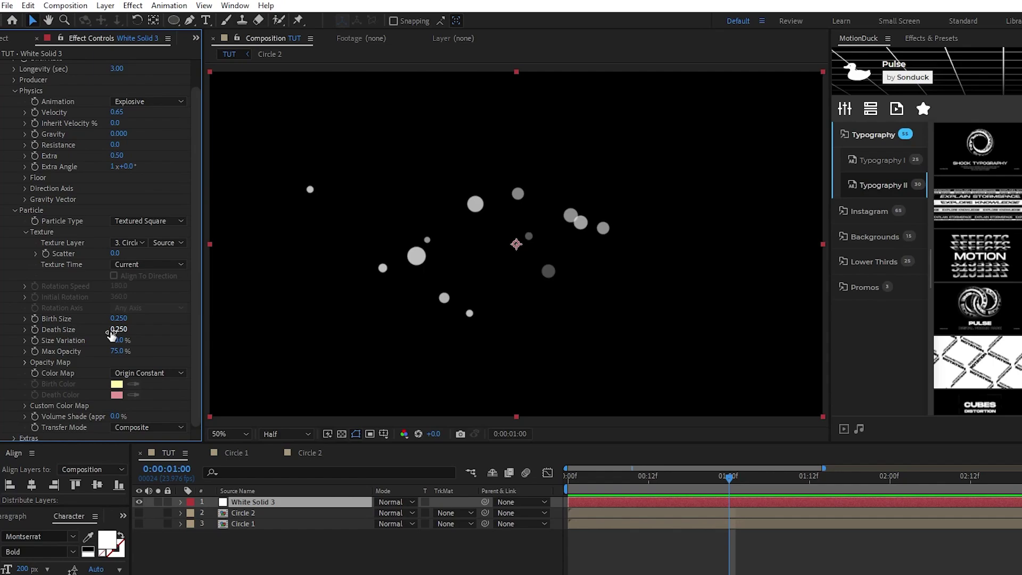
pyautogui.write('.5')
pyautogui.press('Tab')
pyautogui.write('99')
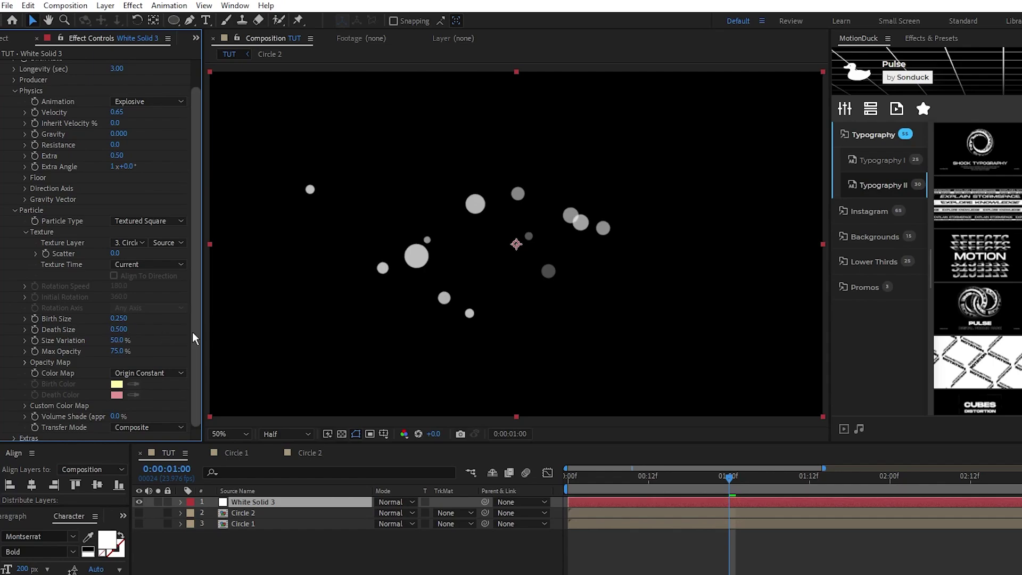
pyautogui.press('Return')
pyautogui.write('100')
pyautogui.press('Tab')
pyautogui.write('100')
pyautogui.press('Return')
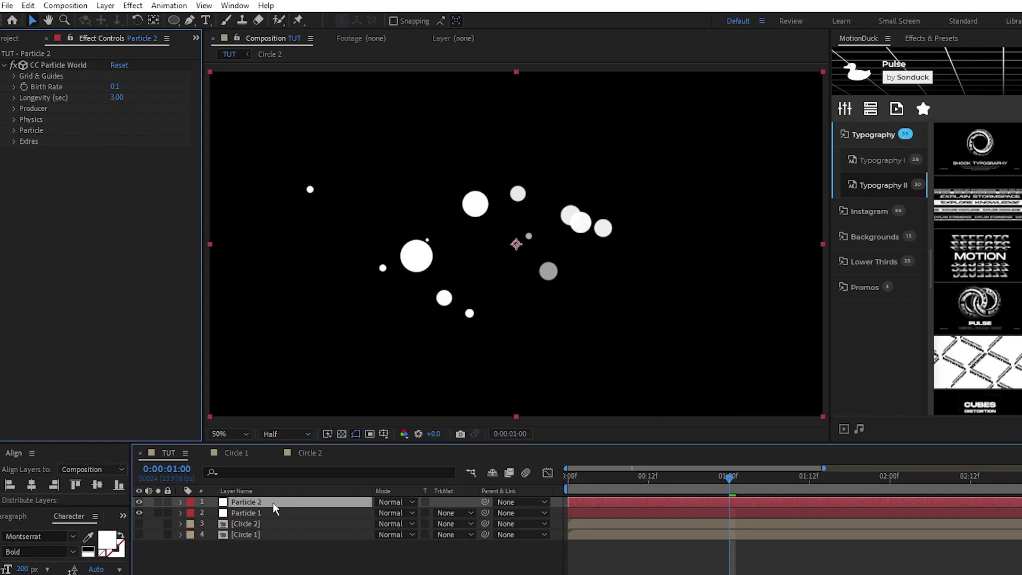
# On Particle 2, set Velocity to 0.4 and both Extra and Extra Angle to 0
pyautogui.click(14, 119)
pyautogui.click(121, 142)
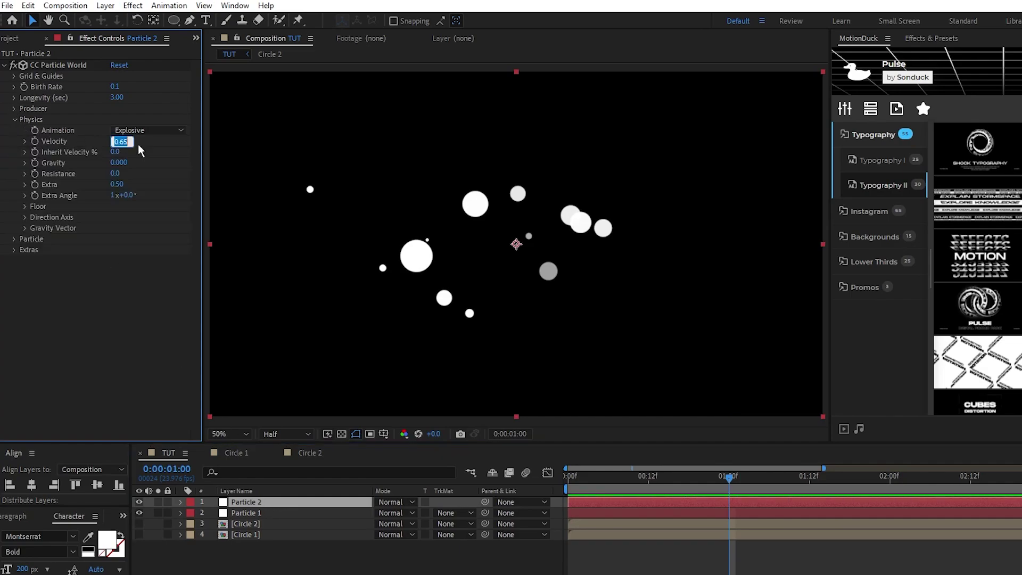
pyautogui.write('0.4')
pyautogui.press('Return')
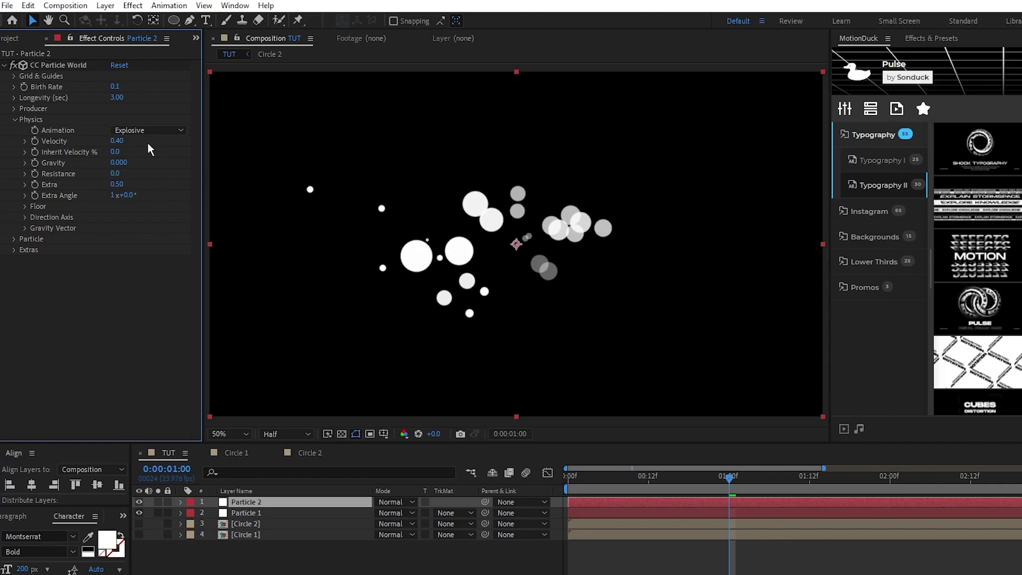
pyautogui.click(117, 184)
pyautogui.write('0')
pyautogui.press('Tab')
pyautogui.write('0')
pyautogui.press('Return')
# Set Death Size to 0.4 and Random Seed to 1234, preview, then duplicate as Particle 3
pyautogui.click(16, 238)
pyautogui.click(118, 315)
pyautogui.write('.4')
pyautogui.press('Return')
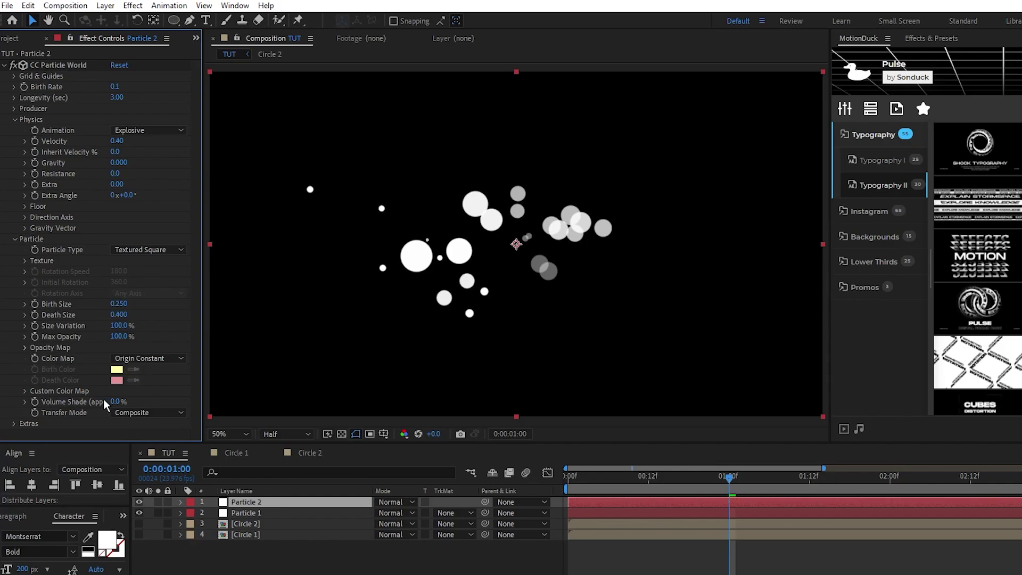
pyautogui.click(14, 423)
pyautogui.scroll(-2, 14, 423)
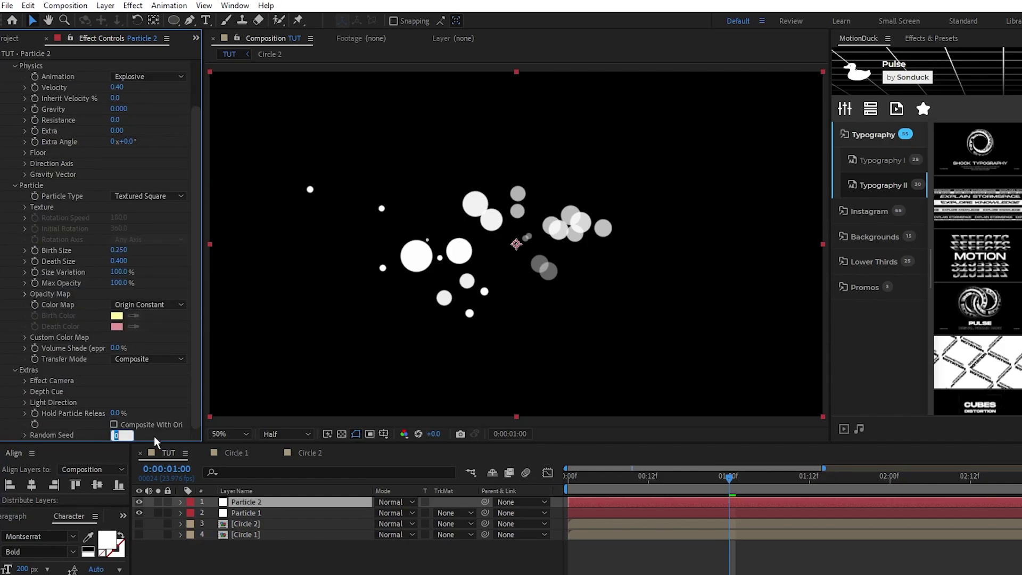
pyautogui.write('123')
pyautogui.press('Return')
pyautogui.write('4')
pyautogui.press('Return')
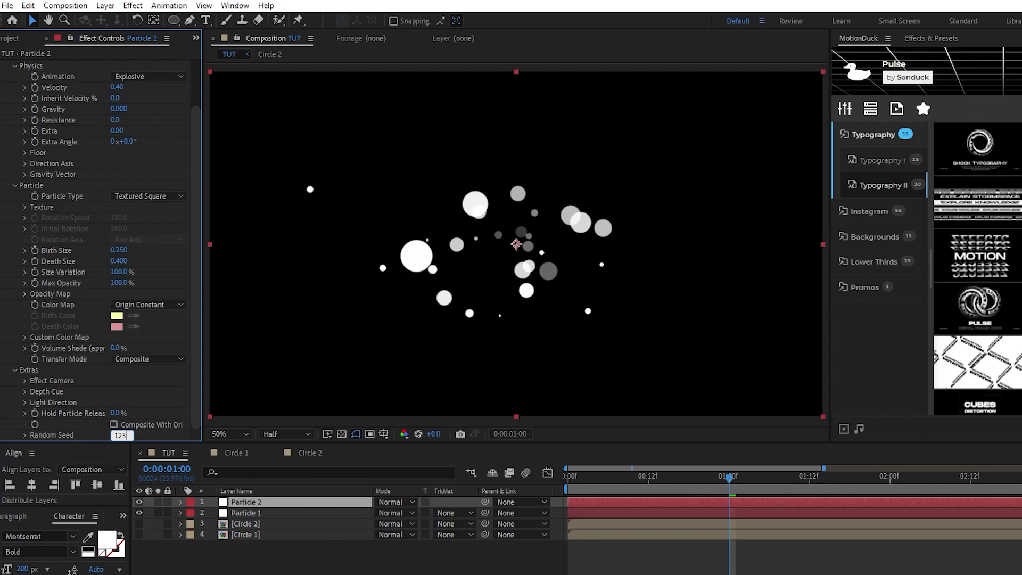
pyautogui.press('space')
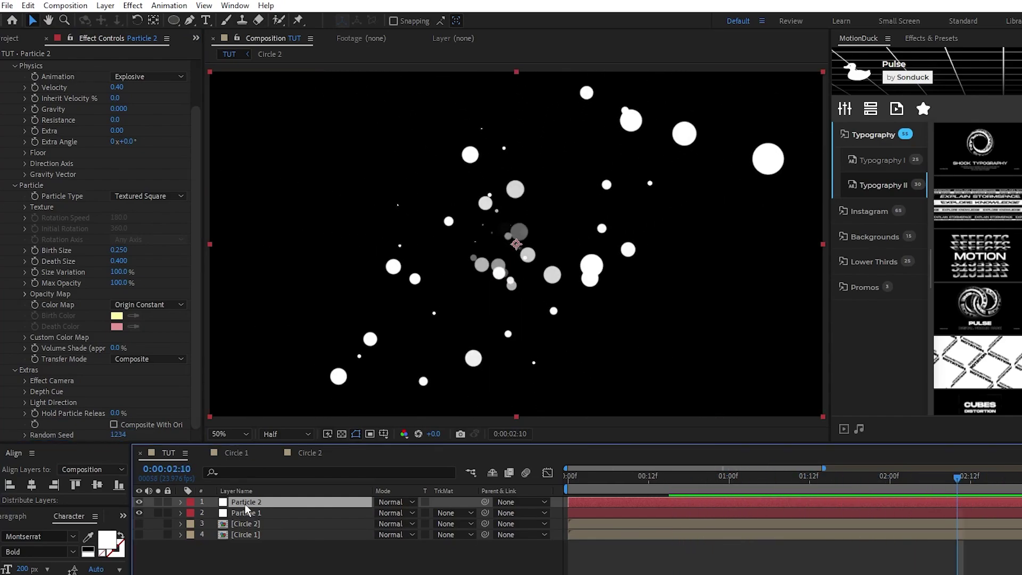
pyautogui.hotkey('ctrl', 'd')
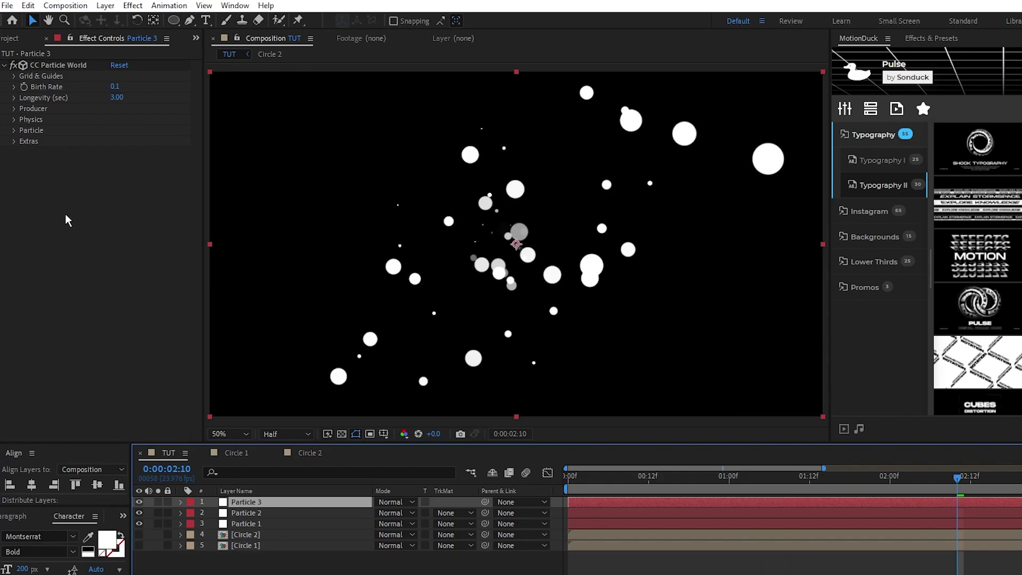
# Set Particle 3's Texture Layer to 4. Circle 2 and hide the particle guide overlay
pyautogui.click(14, 131)
pyautogui.click(26, 151)
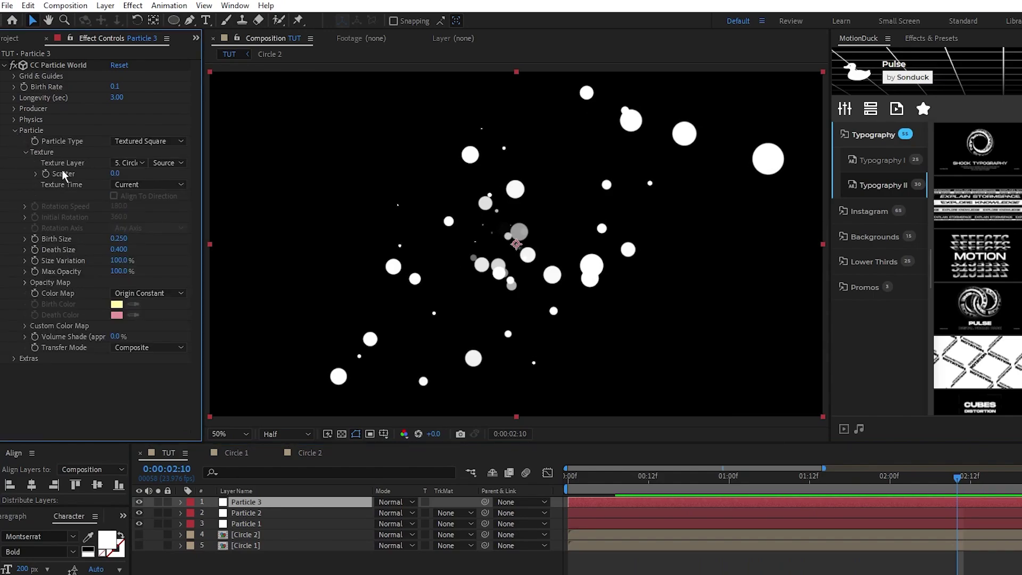
pyautogui.click(138, 162)
pyautogui.click(148, 237)
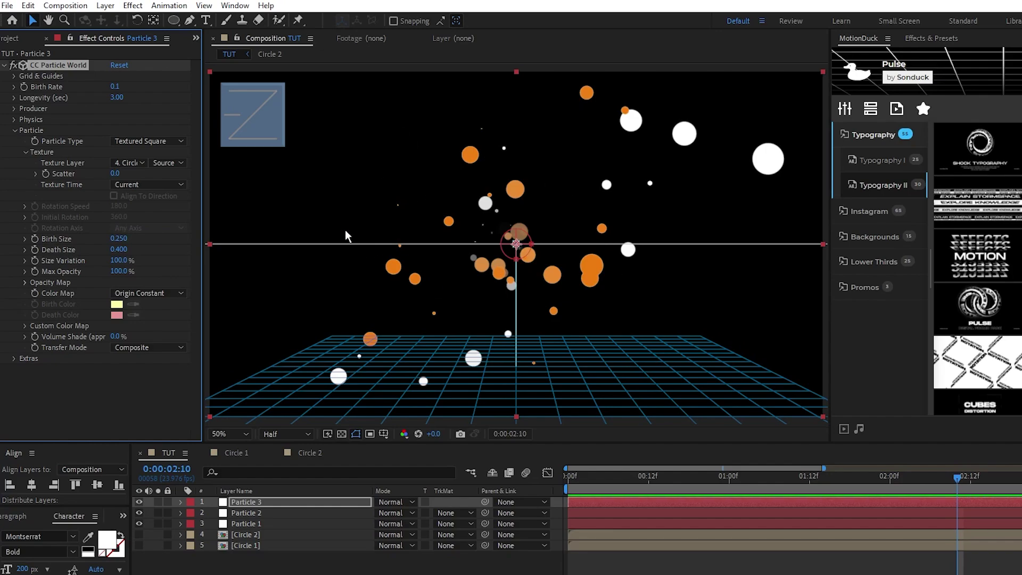
pyautogui.click(151, 101)
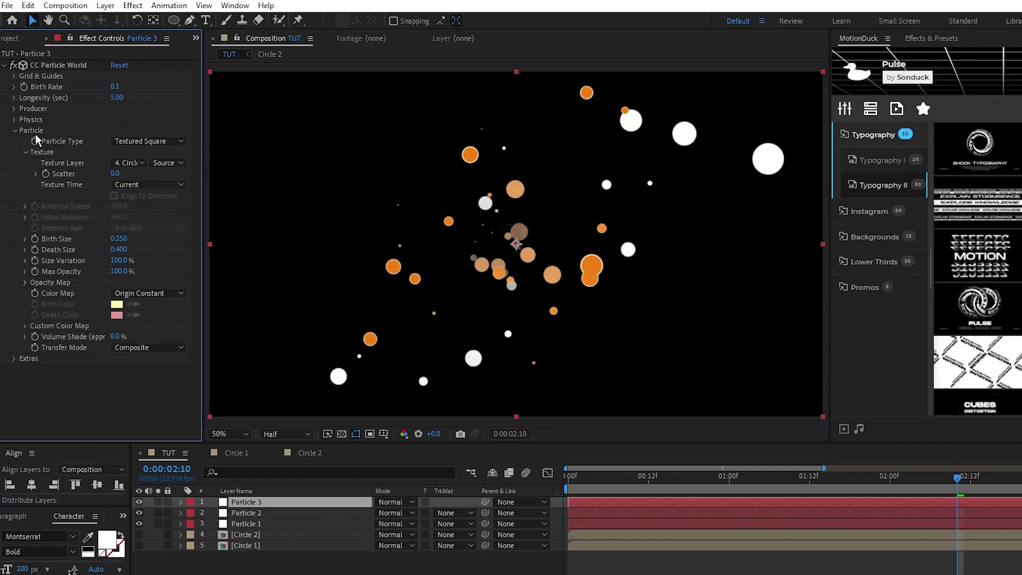
# Switch Particle 3's animation to Direction Axis with a velocity of 10
pyautogui.click(15, 119)
pyautogui.click(148, 130)
pyautogui.click(149, 155)
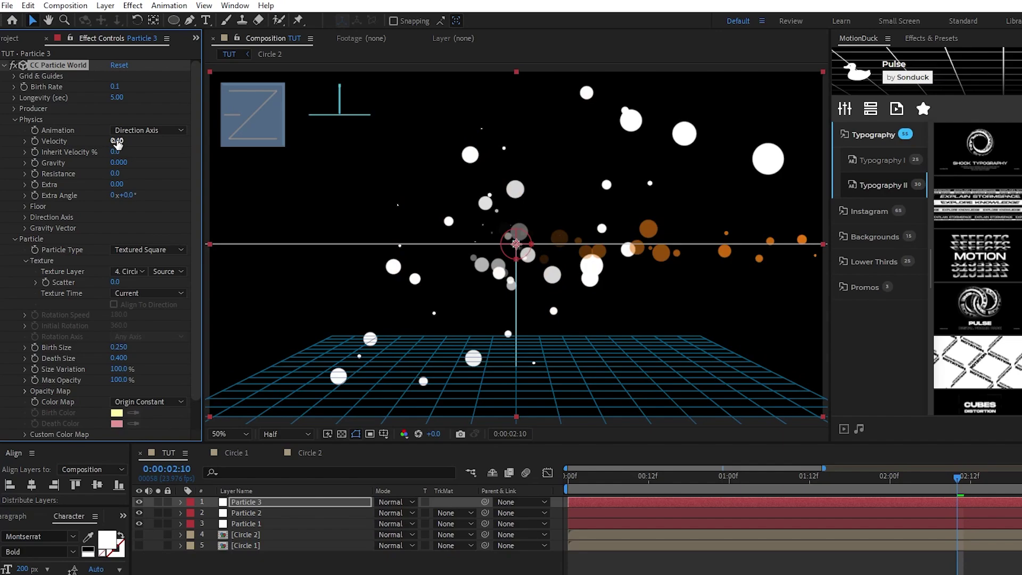
pyautogui.click(117, 141)
pyautogui.write('10')
pyautogui.press('Return')
# Set inherit velocity to 225%, gravity to 2.5 and resistance to 10
pyautogui.click(124, 153)
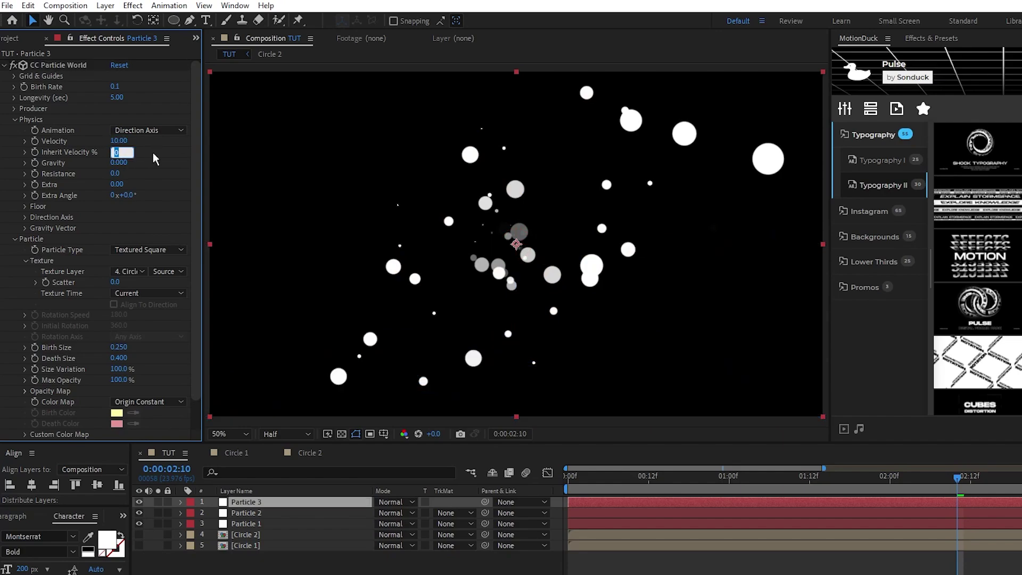
pyautogui.write('225')
pyautogui.press('Return')
pyautogui.click(149, 162)
pyautogui.write('2.5')
pyautogui.press('Return')
pyautogui.click(158, 174)
pyautogui.write('10')
pyautogui.press('Return')
# Set the Direction Axis to X 1 and Y 0
pyautogui.click(29, 218)
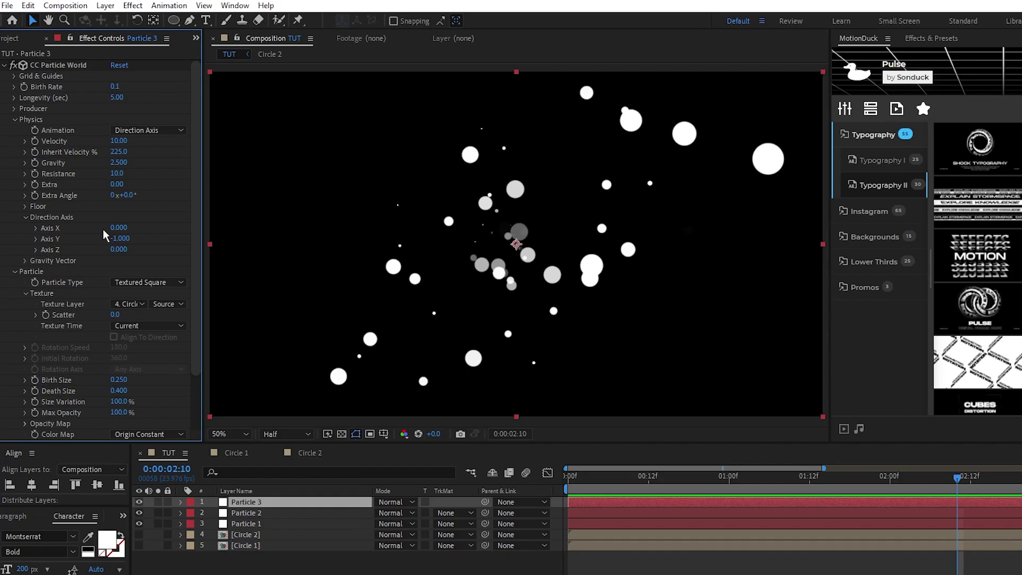
pyautogui.click(122, 233)
pyautogui.write('1')
pyautogui.press('Tab')
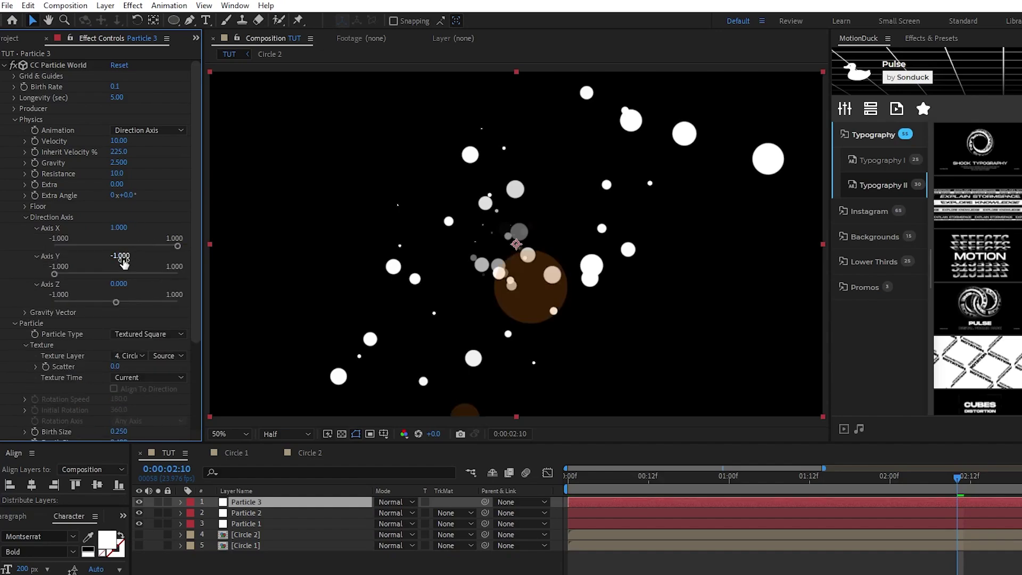
pyautogui.write('0')
pyautogui.press('Return')
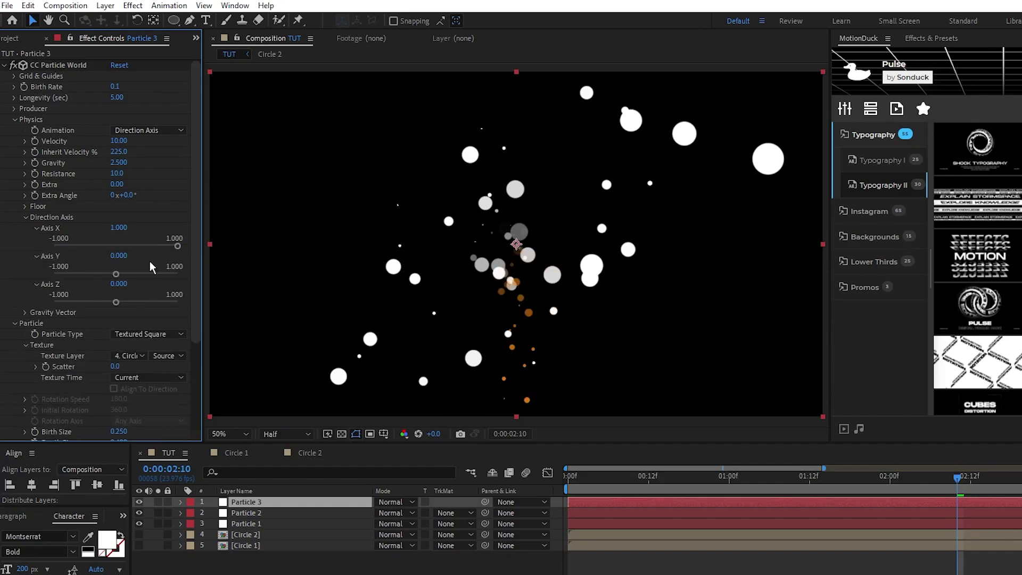
# Set the Gravity Vector to Y 0 and Z -1
pyautogui.click(25, 313)
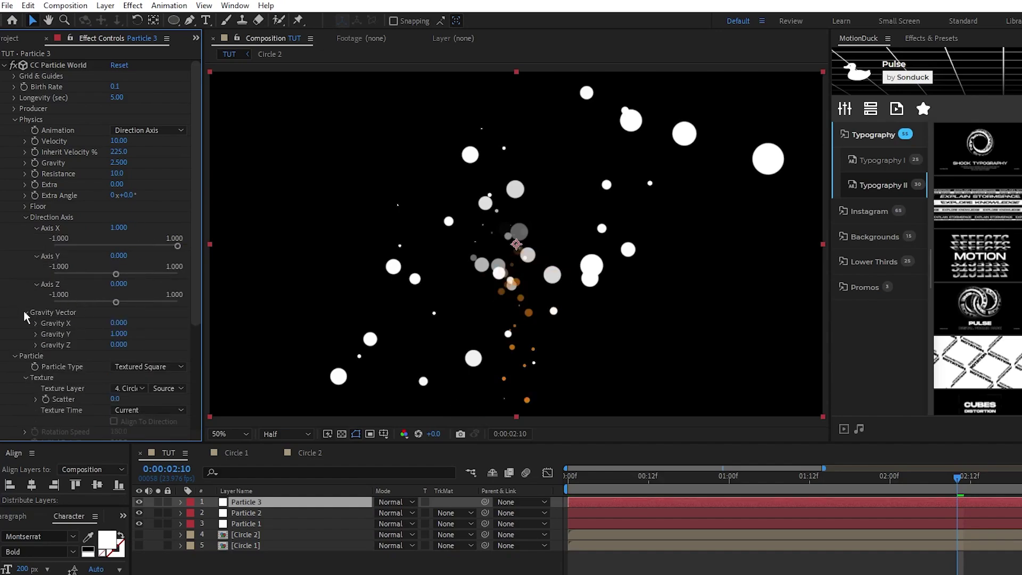
pyautogui.click(118, 334)
pyautogui.write('0')
pyautogui.press('Return')
pyautogui.write('-1')
pyautogui.press('Return')
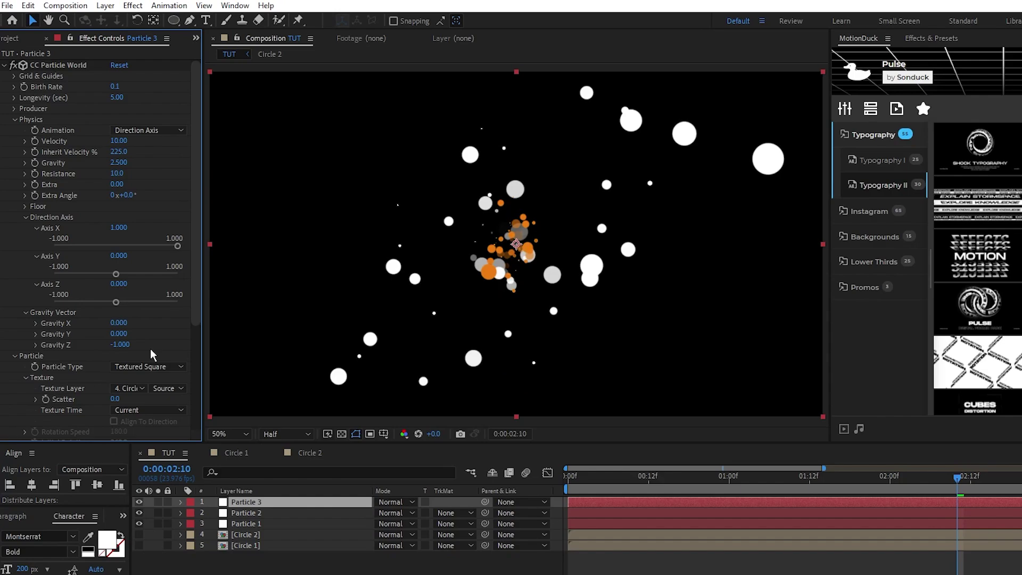
# Shrink the Death Size to 0.15
pyautogui.scroll(-3, 150, 349)
pyautogui.click(122, 361)
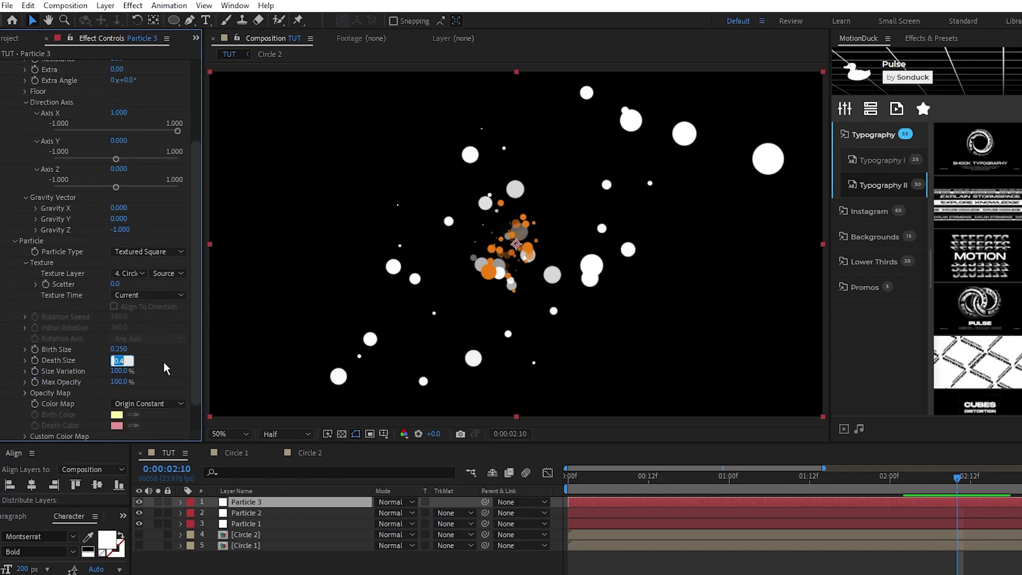
pyautogui.write('0.15')
pyautogui.press('Return')
# Scrub through the timeline and preview the particle animation
pyautogui.hscroll(5, 626, 477)
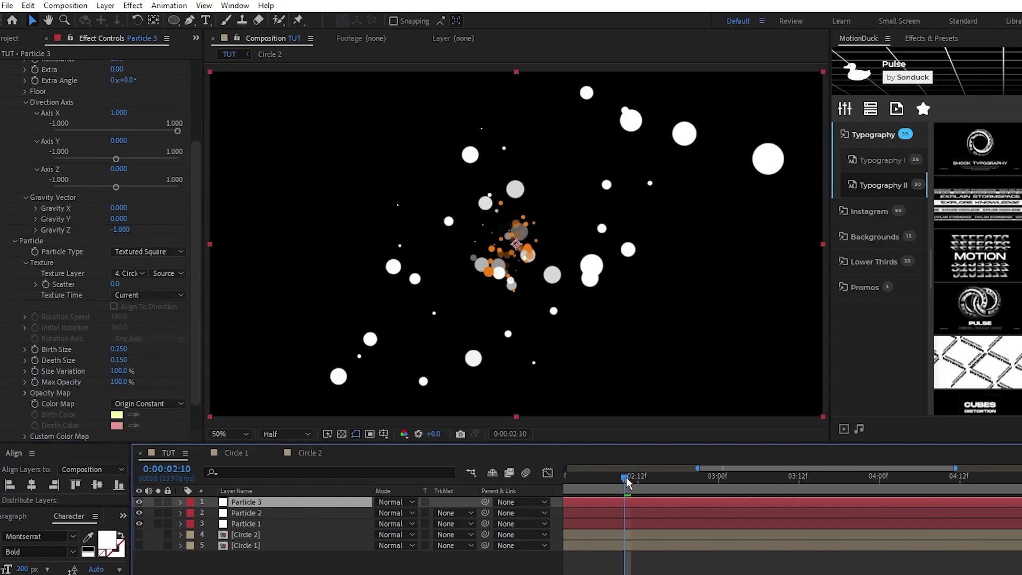
pyautogui.moveTo(626, 476); pyautogui.dragTo(850, 513)
pyautogui.hscroll(3, 850, 513)
pyautogui.moveTo(718, 477); pyautogui.dragTo(768, 486)
pyautogui.press('space')
pyautogui.press('-')
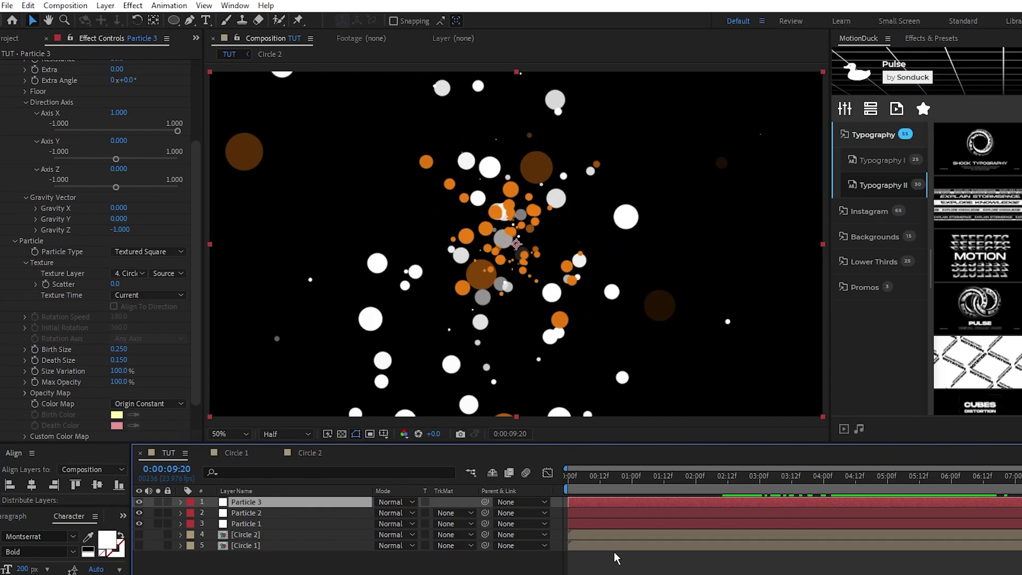
# Duplicate Particle 3 with Ctrl+D to create Particle 4
pyautogui.click(550, 554)
pyautogui.click(246, 502)
pyautogui.hotkey('ctrl', 'd')
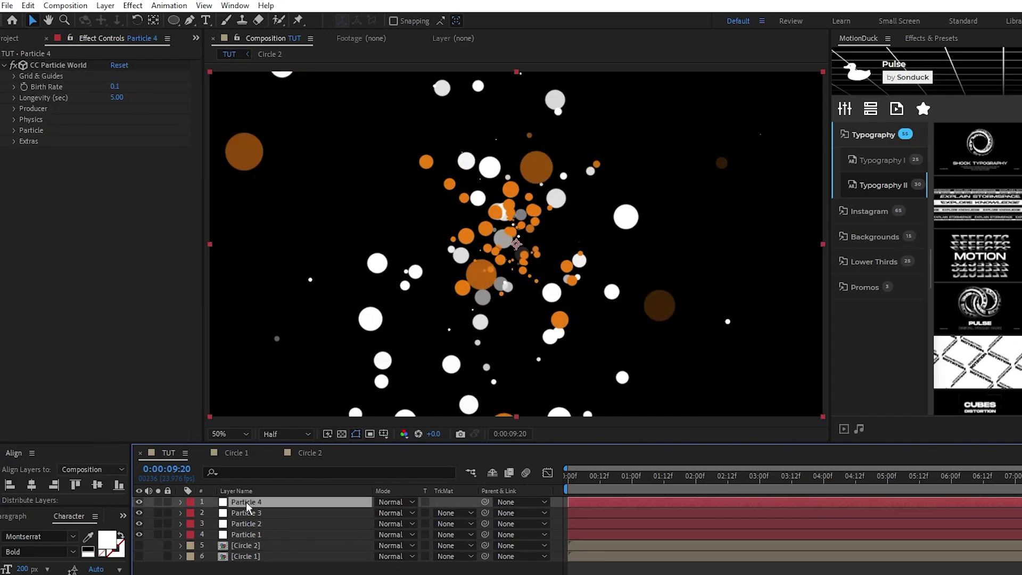
# Make Particle 4 emit Line particles with a longevity of 30
pyautogui.click(15, 127)
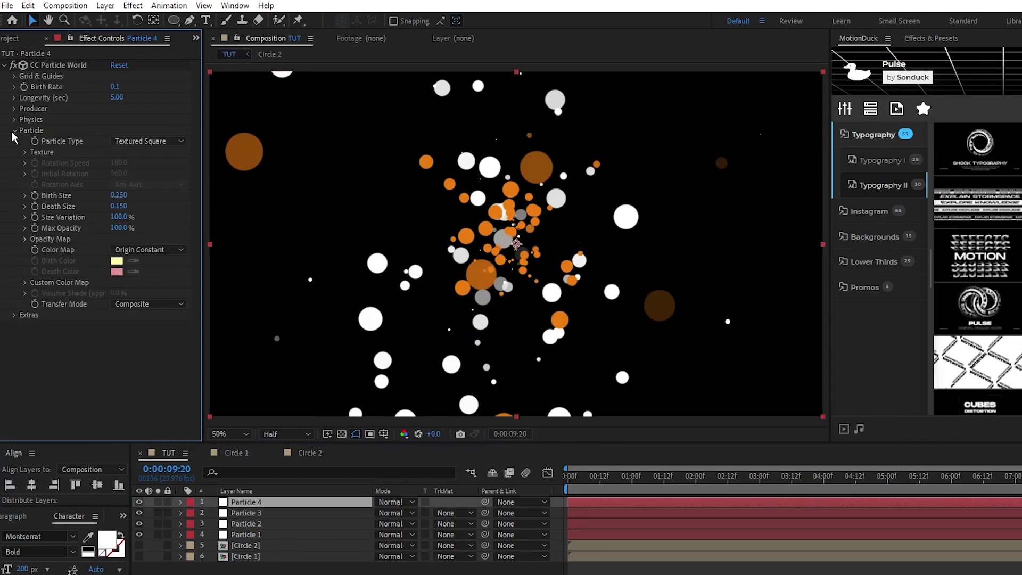
pyautogui.click(142, 139)
pyautogui.click(140, 155)
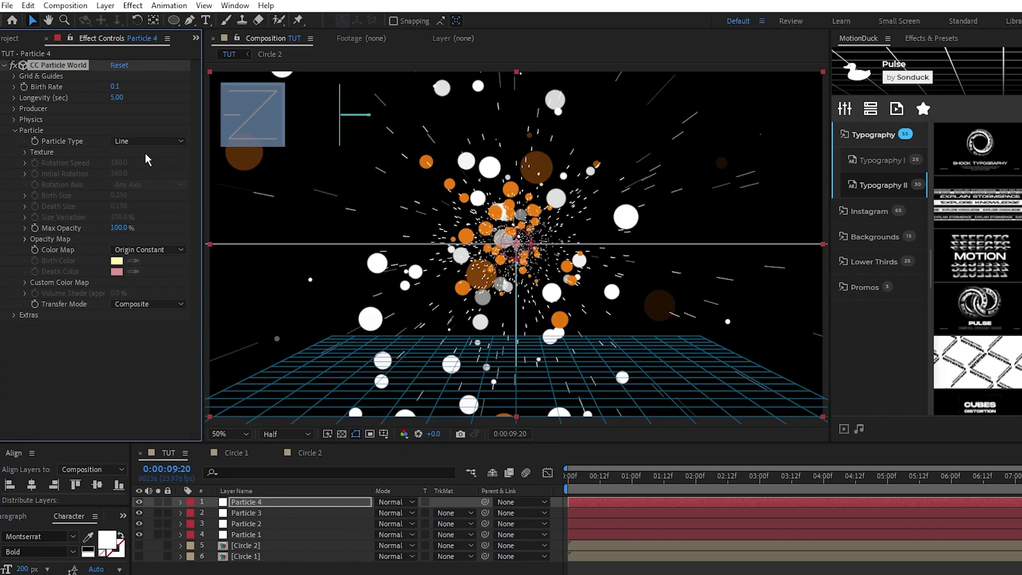
pyautogui.write('30')
pyautogui.press('Return')
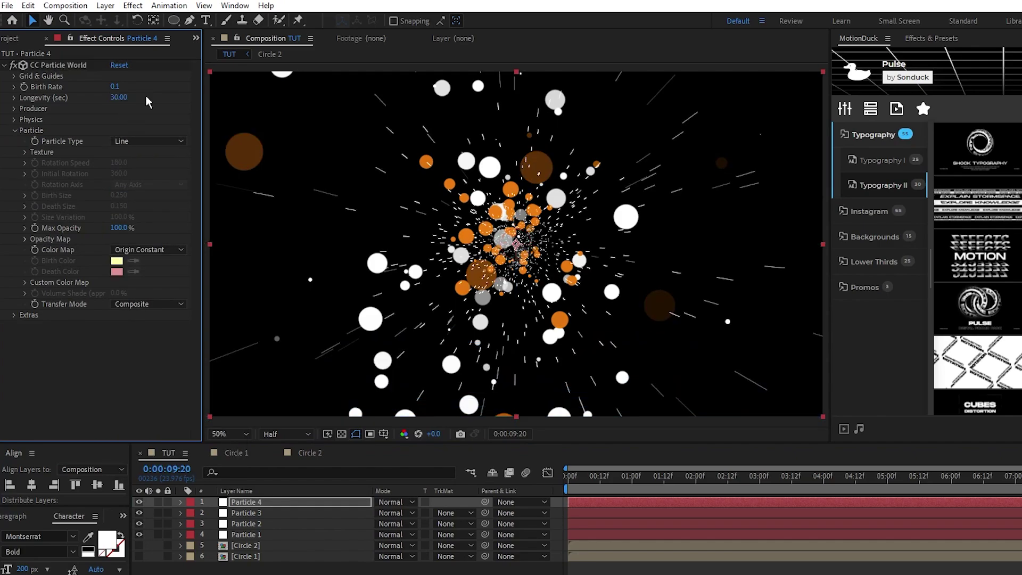
# Set the animation to Fractal Omni with a velocity of 0.01
pyautogui.click(13, 119)
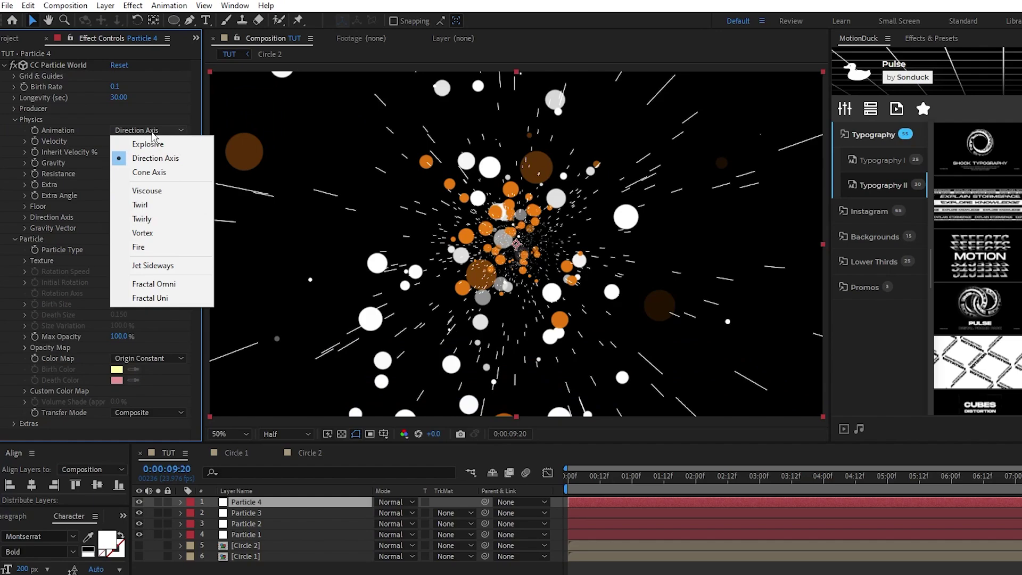
pyautogui.click(160, 283)
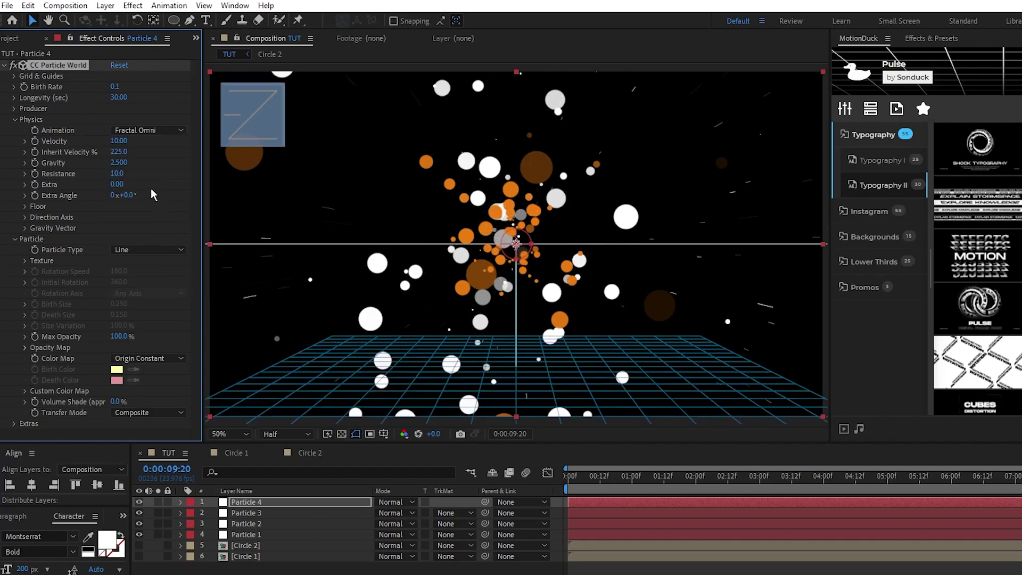
pyautogui.click(118, 142)
pyautogui.write('0.01')
pyautogui.press('Return')
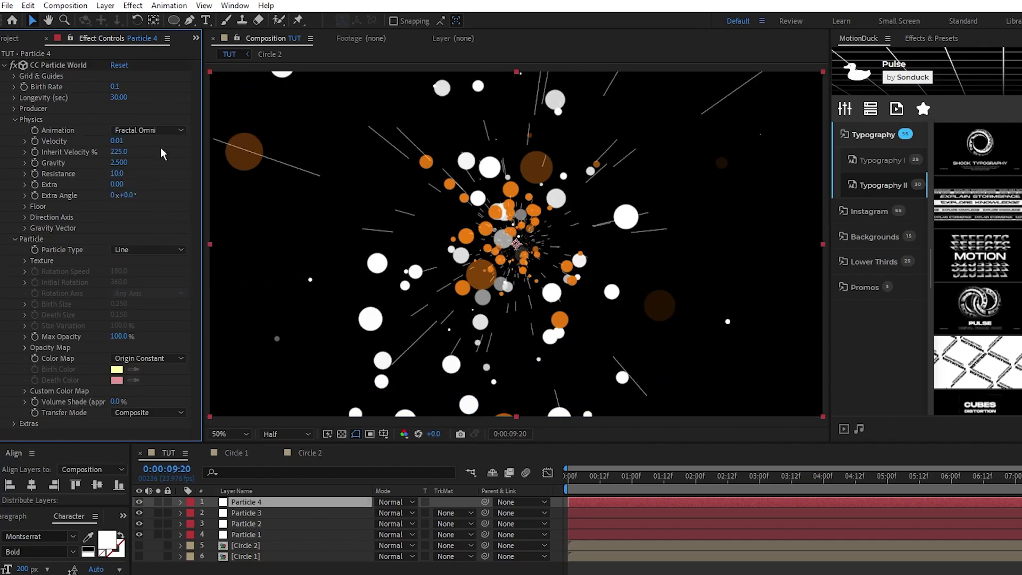
# Set gravity to 0.5 and resistance to 20, then reveal the Gravity Vector settings
pyautogui.click(119, 162)
pyautogui.write('0.5')
pyautogui.press('Return')
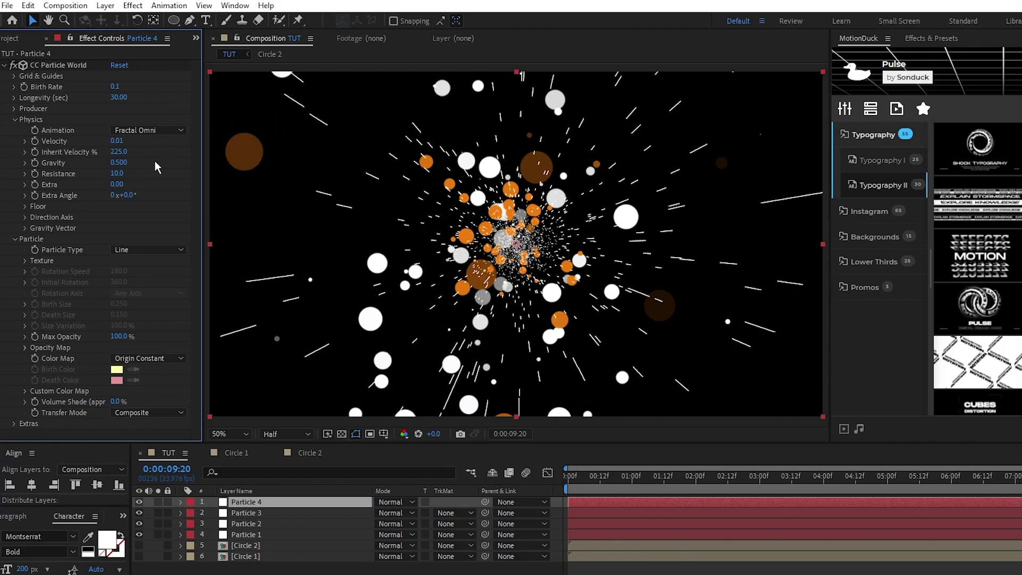
pyautogui.click(117, 174)
pyautogui.write('20')
pyautogui.press('Return')
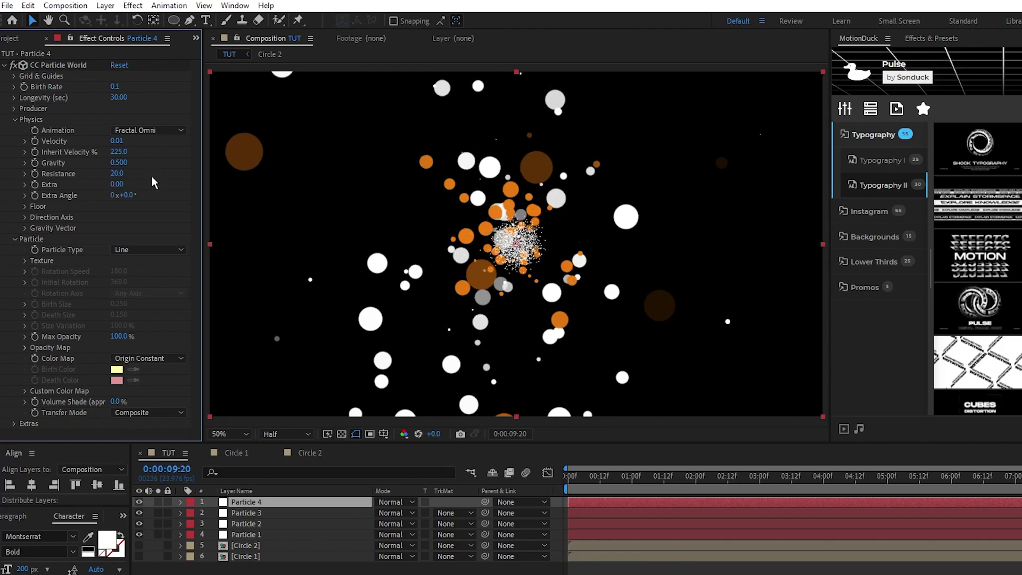
pyautogui.click(26, 229)
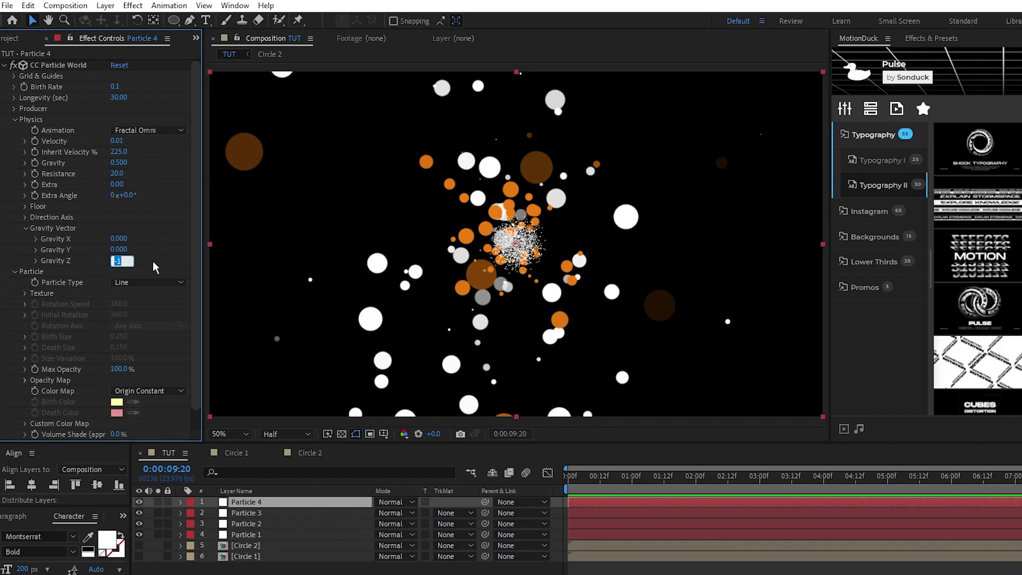
pyautogui.scroll(-1, 160, 264)
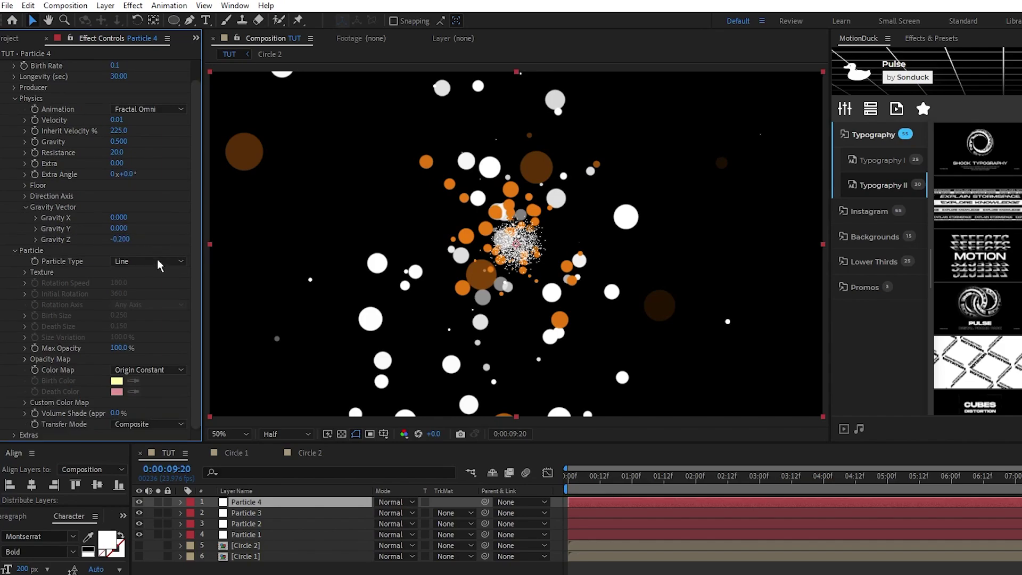
# Set Particle 4's opacity to 50% and select all four Particle layers
pyautogui.click(292, 503)
pyautogui.press('t')
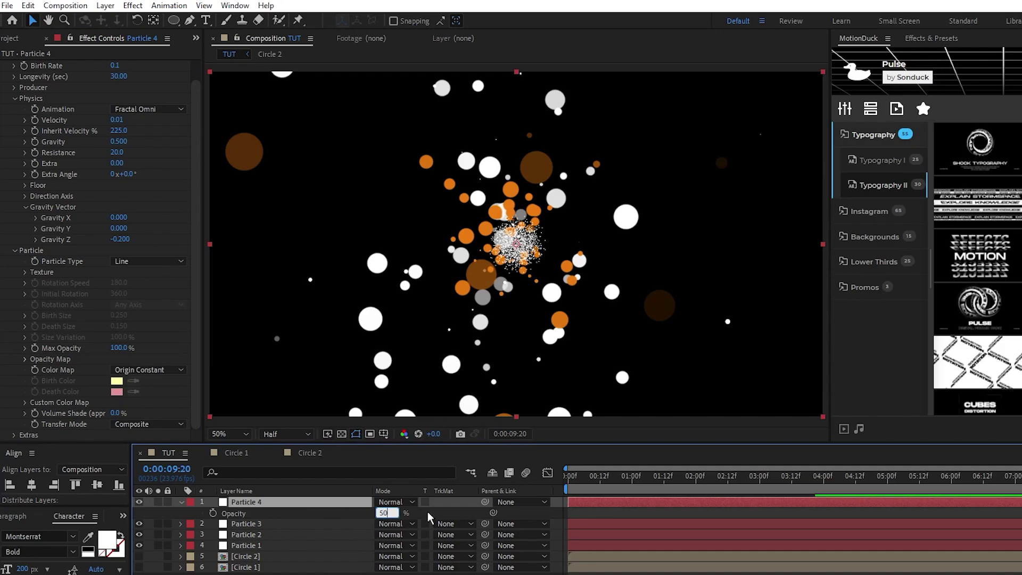
pyautogui.click(429, 516)
pyautogui.click(182, 502)
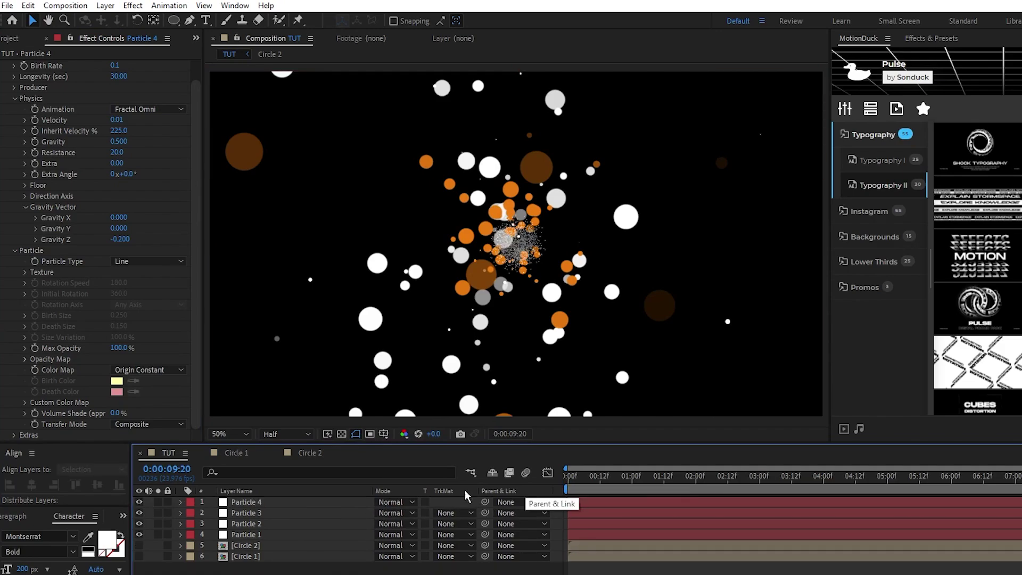
pyautogui.moveTo(466, 495); pyautogui.dragTo(460, 537)
# Drag the four Particle layer bars to start before frame 0 and pull back their end points
pyautogui.click(565, 479)
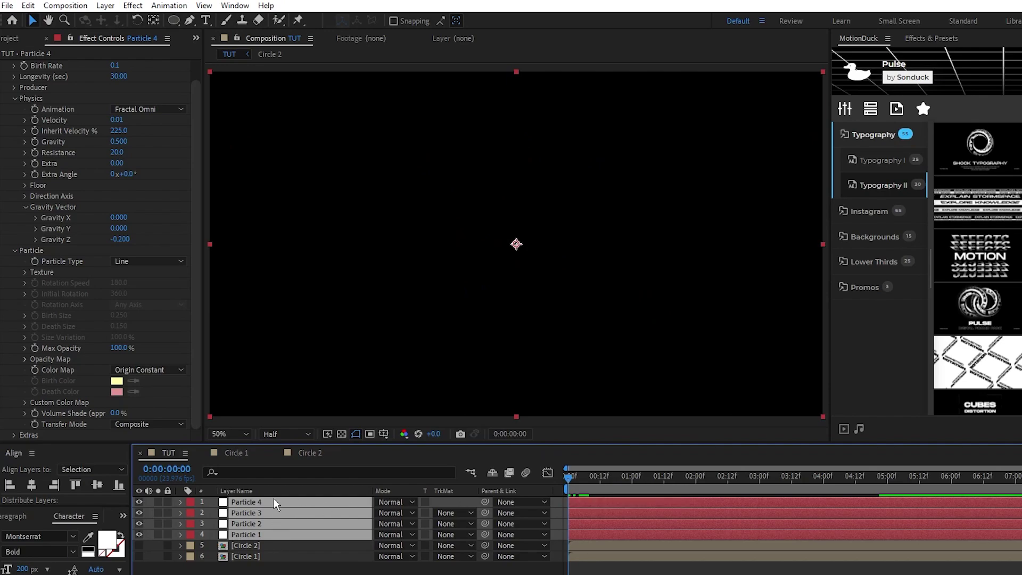
pyautogui.moveTo(767, 507); pyautogui.dragTo(952, 508)
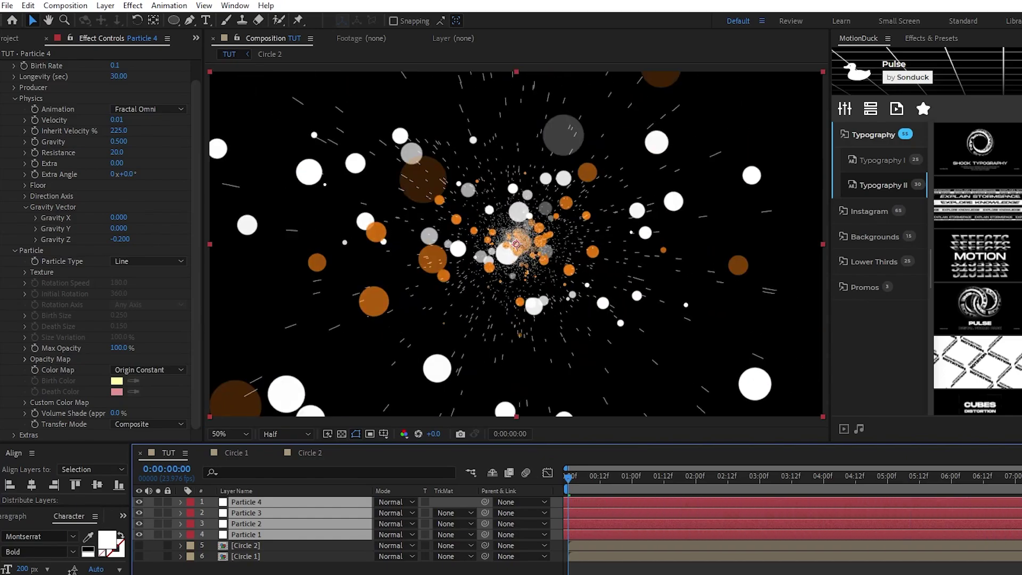
pyautogui.moveTo(1019, 507); pyautogui.dragTo(900, 507)
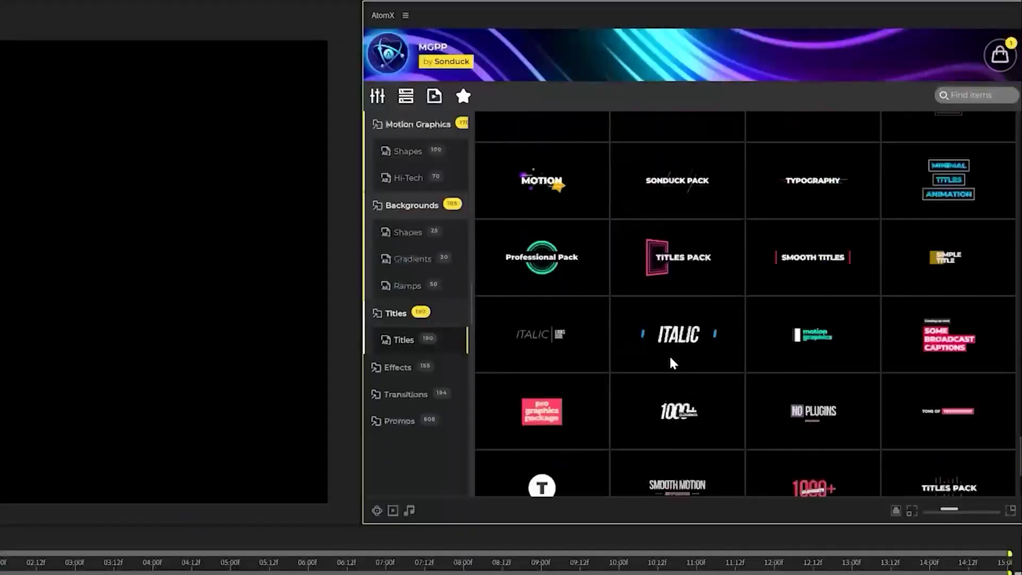
# Apply AtomX's Title 178 template and change its subtitle to SONDUCKFILM
pyautogui.scroll(-3, 669, 357)
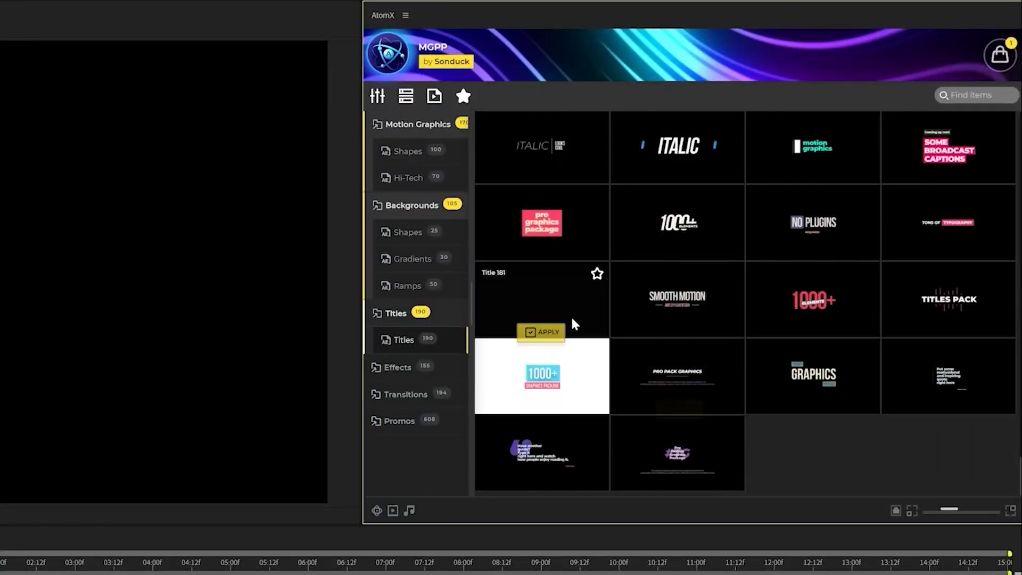
pyautogui.moveTo(684, 250)
pyautogui.click(607, 322)
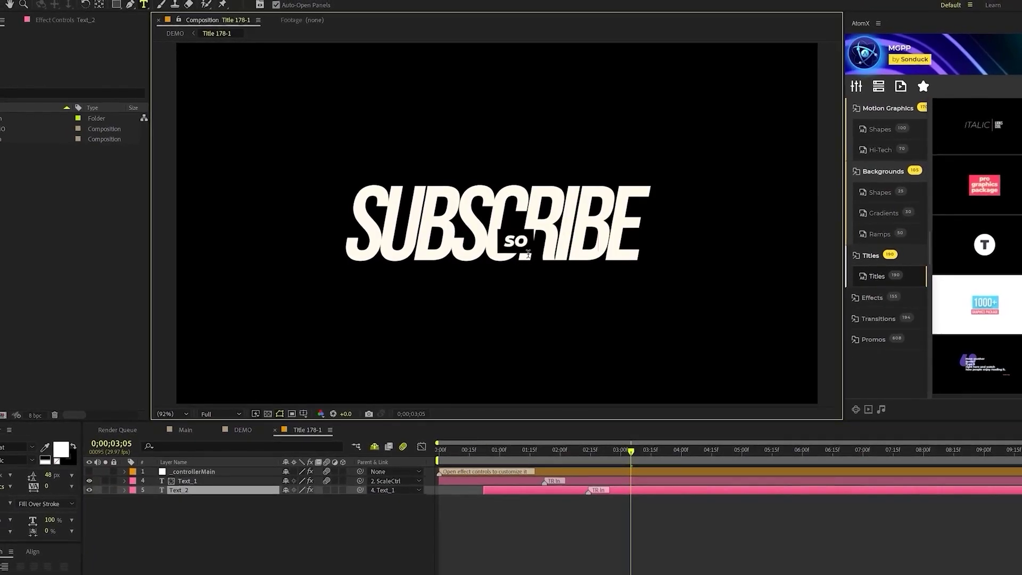
pyautogui.write('NDUCKFILM')
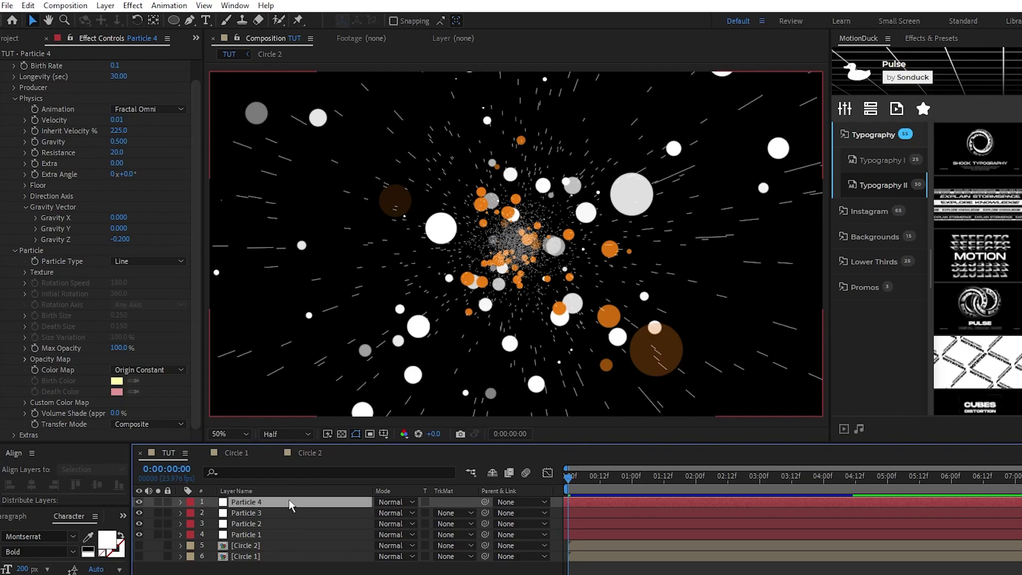
# Pre-compose all layers into a comp named Main Particles
pyautogui.hotkey('ctrl', 'a')
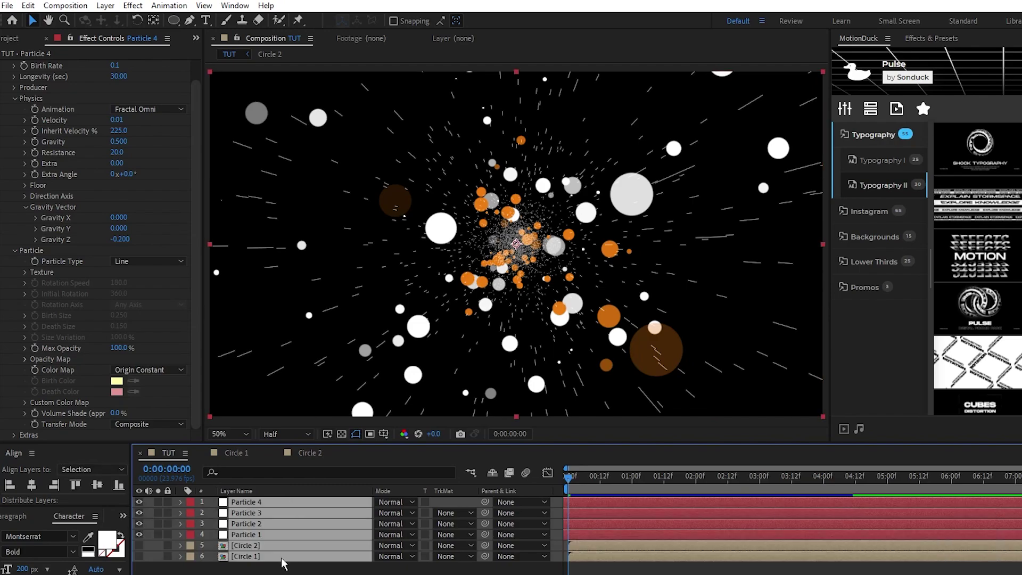
pyautogui.rightClick(277, 500)
pyautogui.click(320, 428)
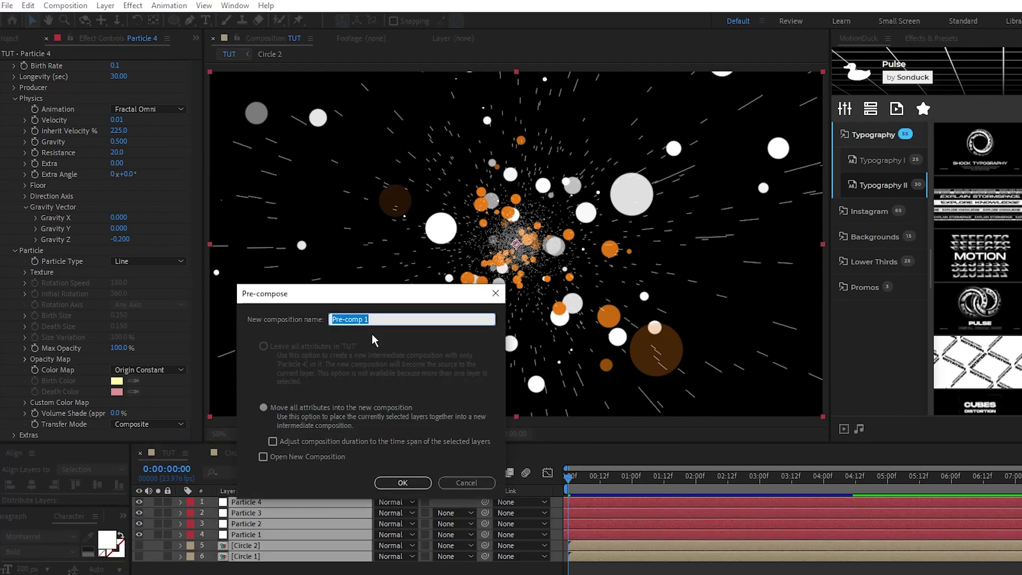
pyautogui.write('Main Particles')
pyautogui.click(414, 482)
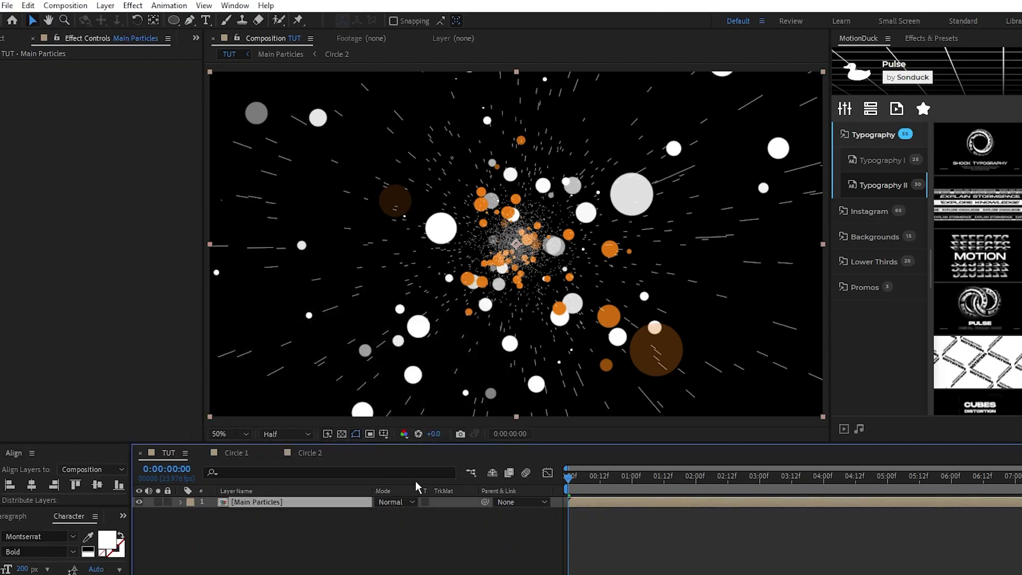
# Add a dark gray 1C1C1C solid named BG below Main Particles
pyautogui.click(112, 8)
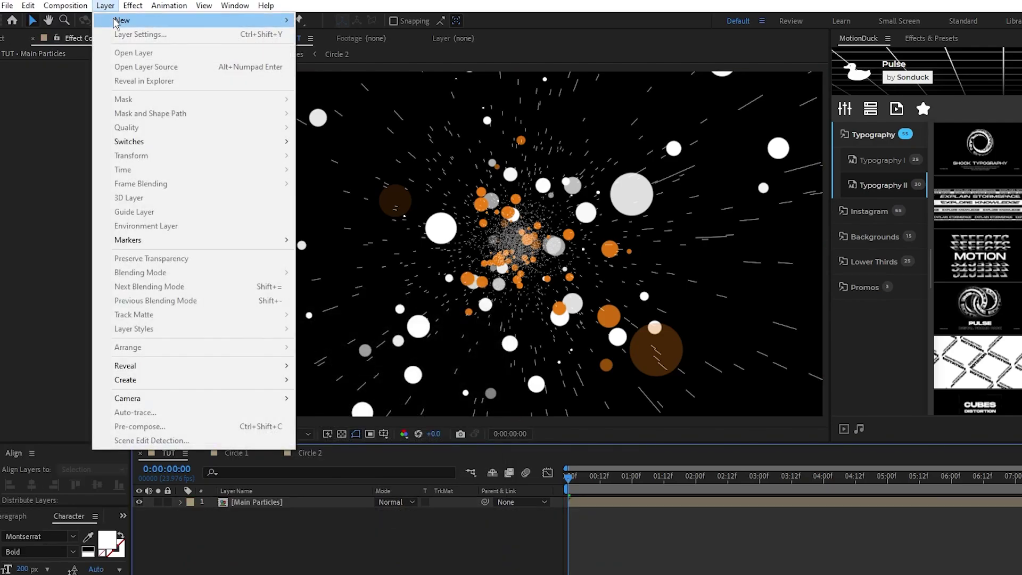
pyautogui.moveTo(277, 20)
pyautogui.click(420, 34)
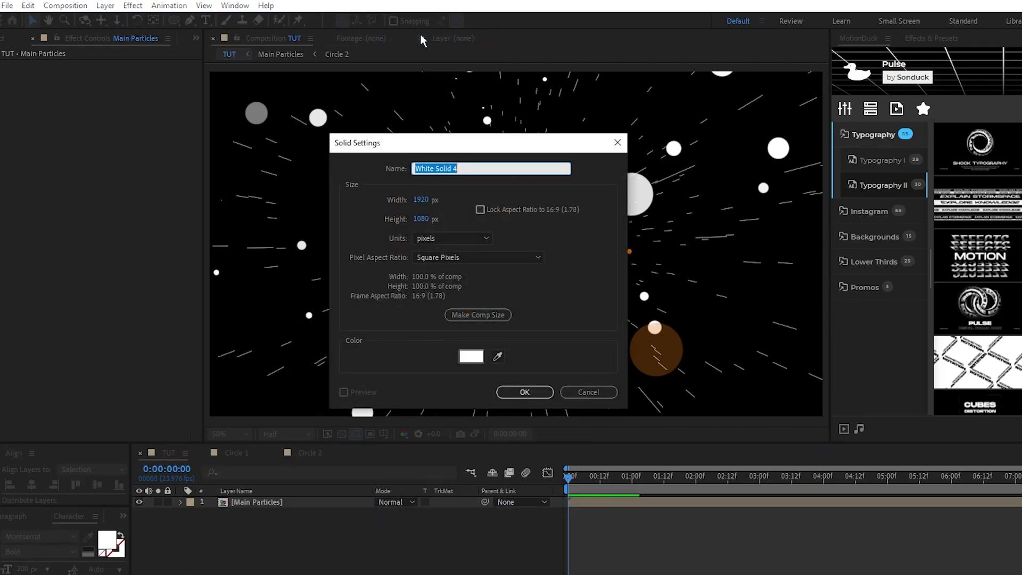
pyautogui.click(461, 361)
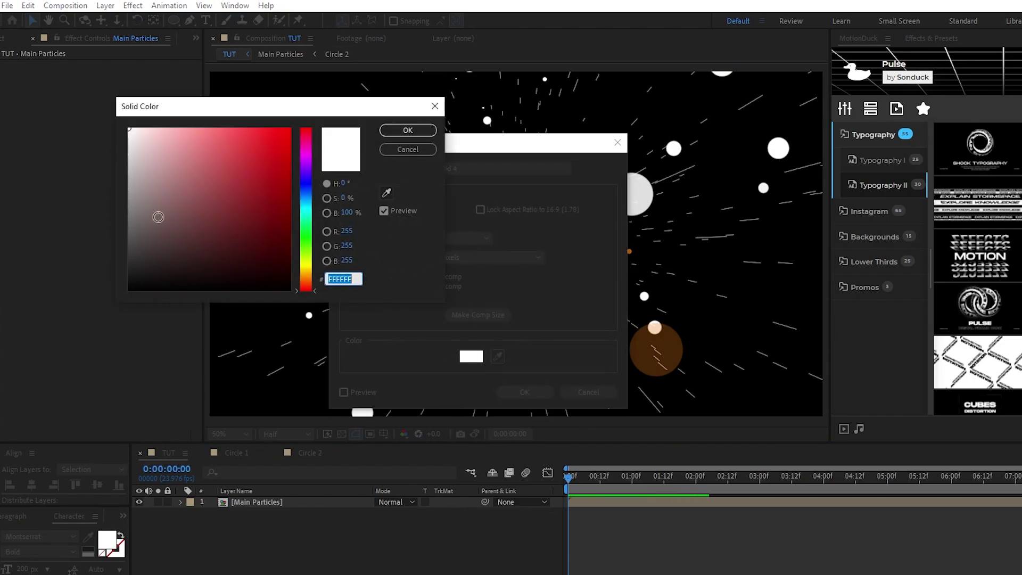
pyautogui.click(403, 133)
pyautogui.click(518, 391)
pyautogui.moveTo(269, 503); pyautogui.dragTo(246, 510)
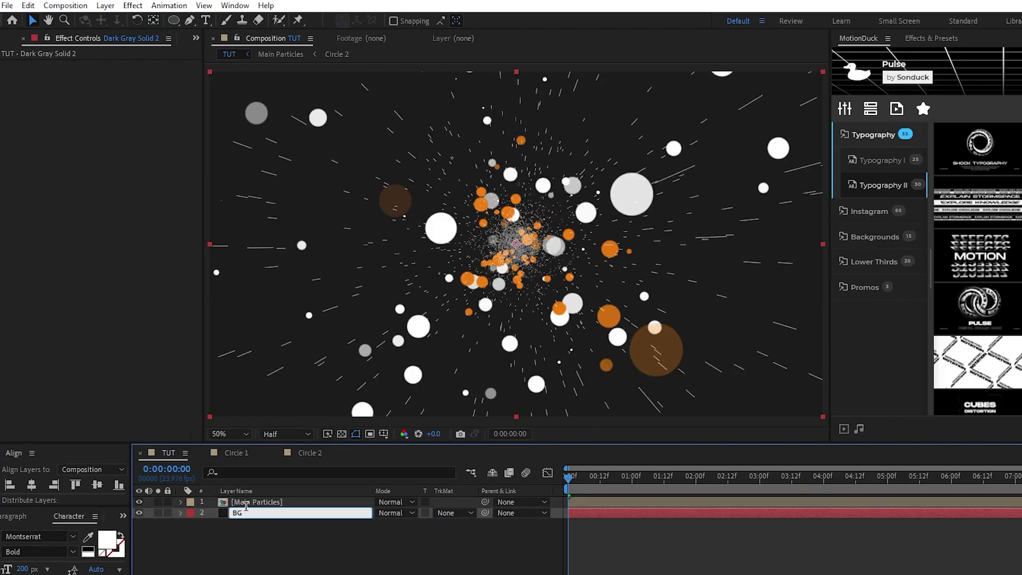
pyautogui.write('BG')
pyautogui.click(301, 562)
# Create a new adjustment layer at the top of the TUT comp
pyautogui.click(105, 5)
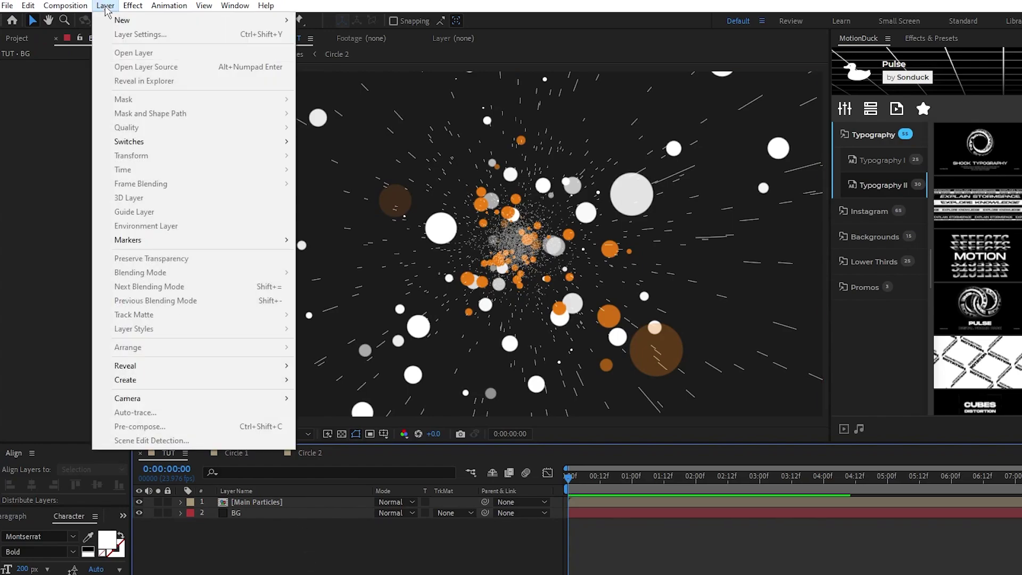
pyautogui.moveTo(113, 20)
pyautogui.click(346, 105)
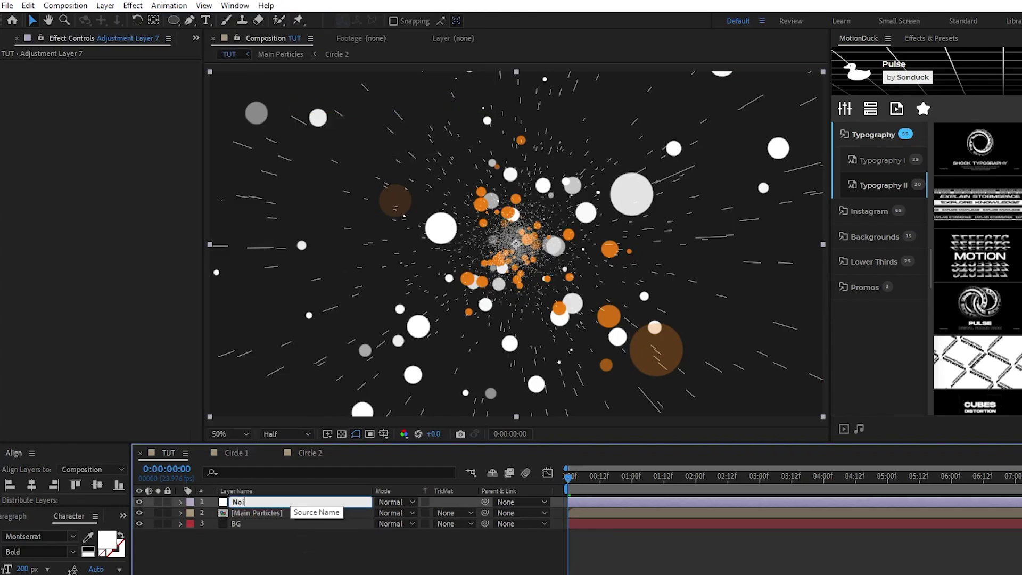
# Apply the Noise effect at 7% with Use Color Noise turned off
pyautogui.click(132, 5)
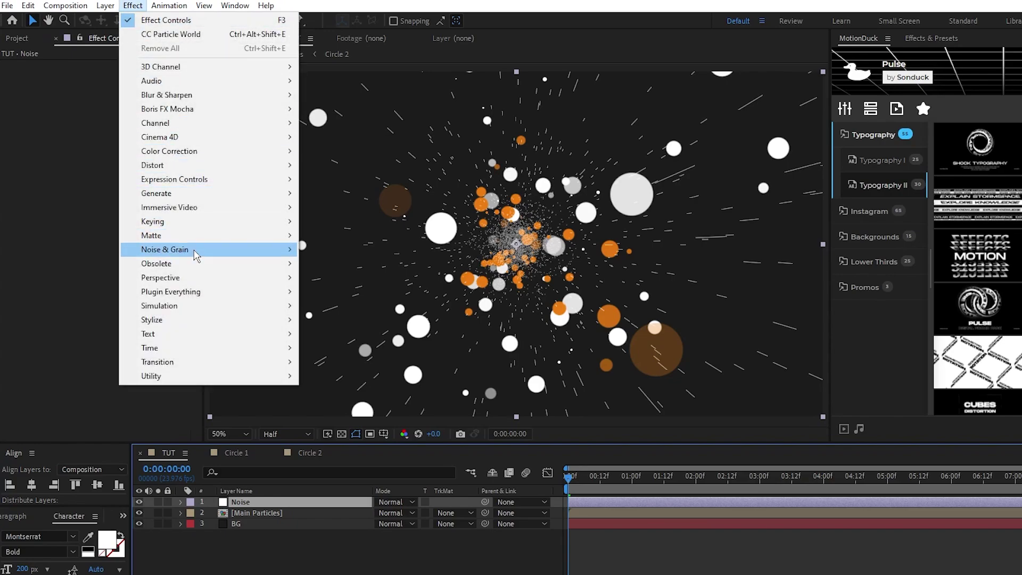
pyautogui.moveTo(176, 249)
pyautogui.click(327, 334)
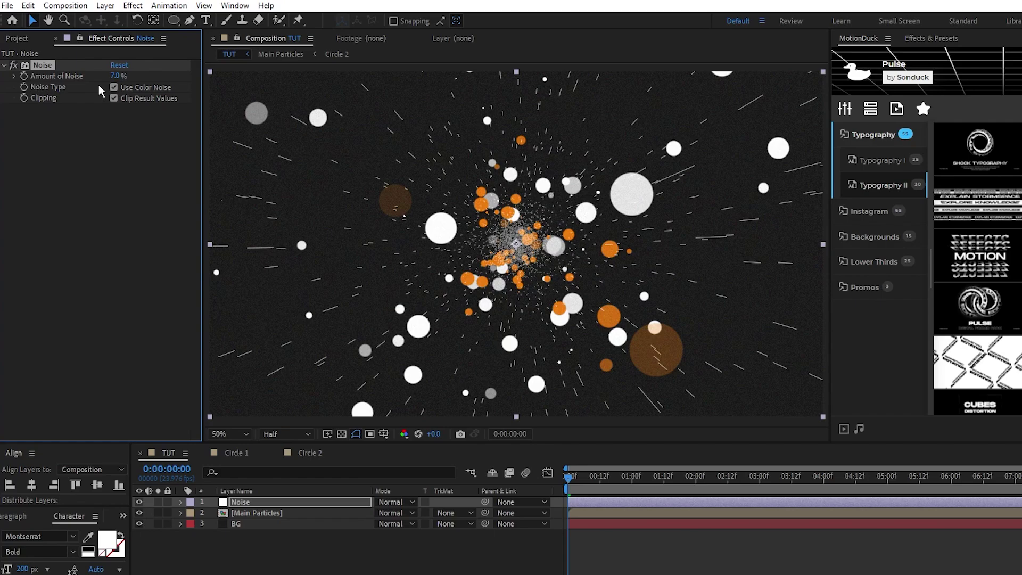
pyautogui.click(114, 86)
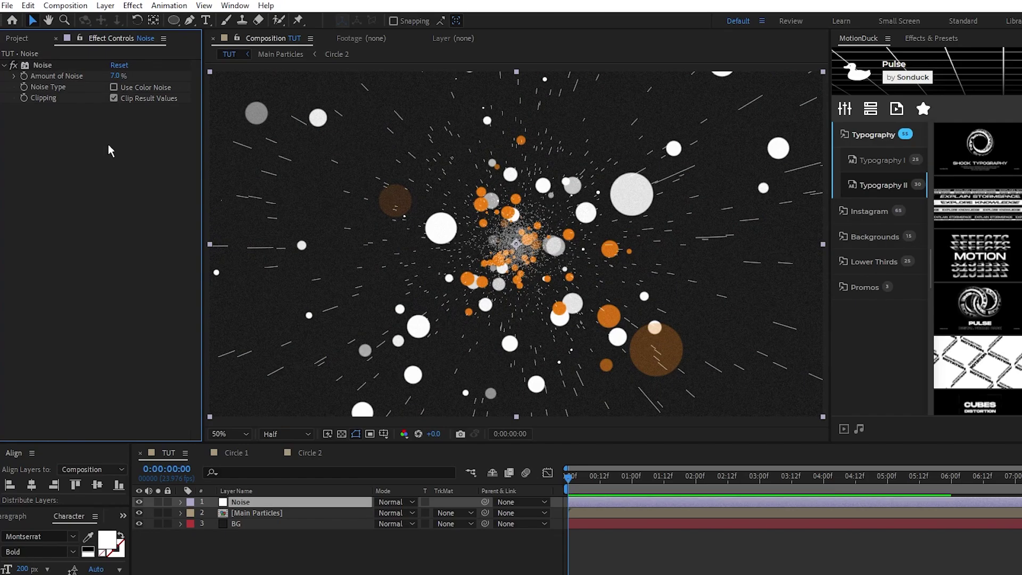
# Create a black Transition solid and place it just below the Noise layer
pyautogui.click(105, 6)
pyautogui.moveTo(111, 18)
pyautogui.click(326, 34)
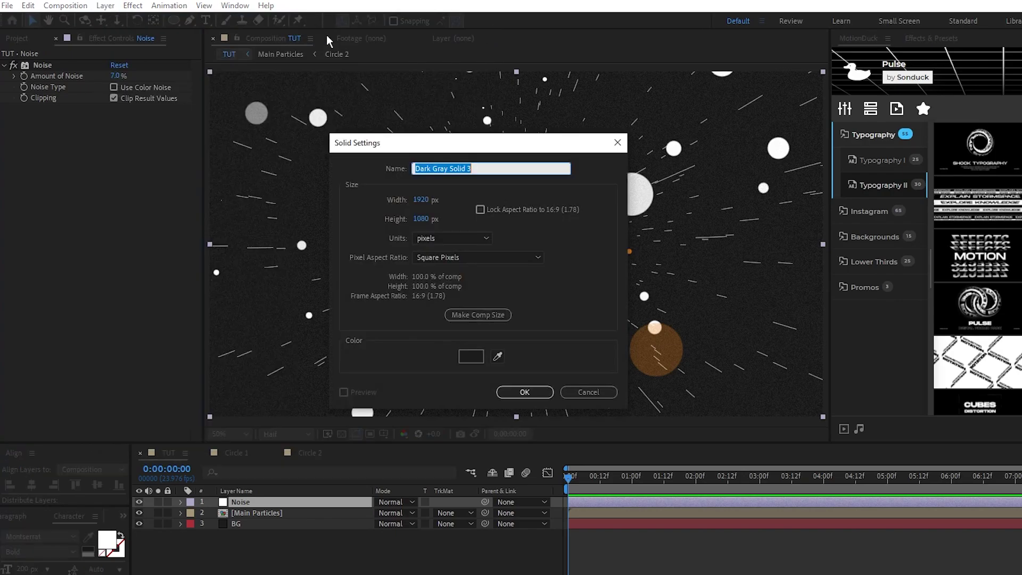
pyautogui.click(471, 356)
pyautogui.click(134, 291)
pyautogui.click(408, 130)
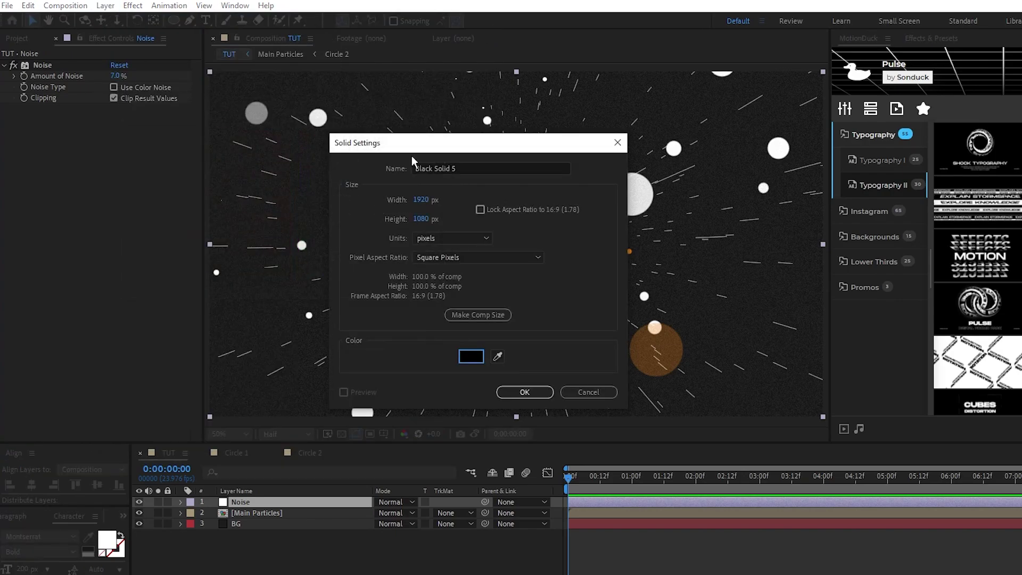
pyautogui.click(524, 392)
pyautogui.moveTo(260, 504); pyautogui.dragTo(264, 514)
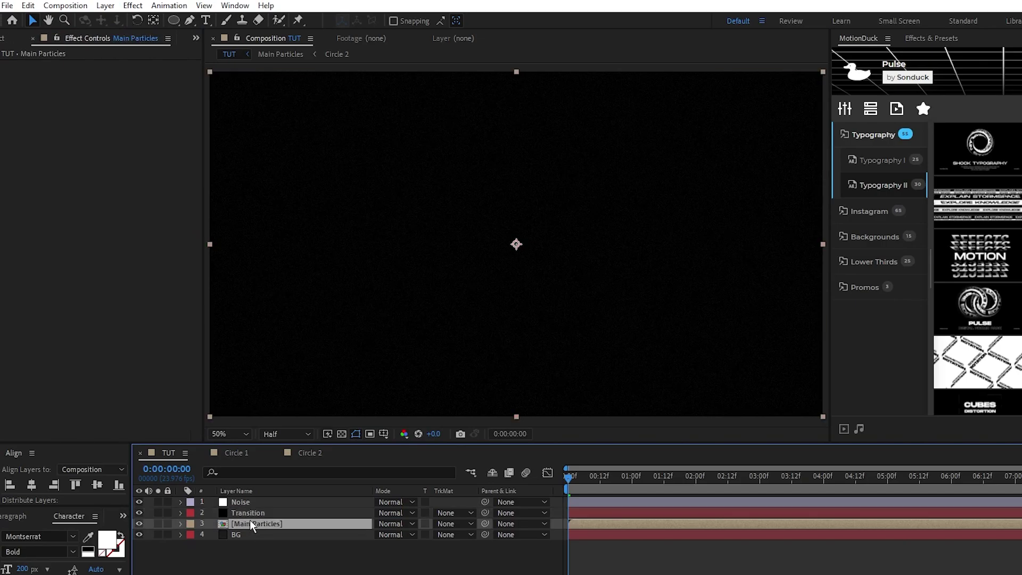
# Keyframe Position so Transition slides off-frame and Main Particles starts raised at Y 345
pyautogui.keyDown('ctrl'); pyautogui.click(252, 527); pyautogui.keyUp('ctrl')
pyautogui.press('p')
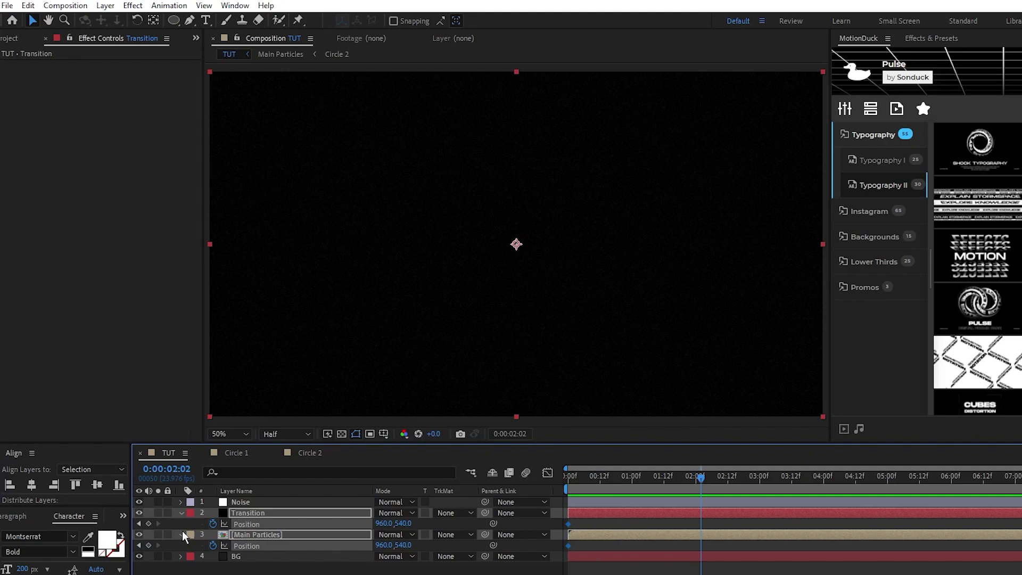
pyautogui.press('F2')
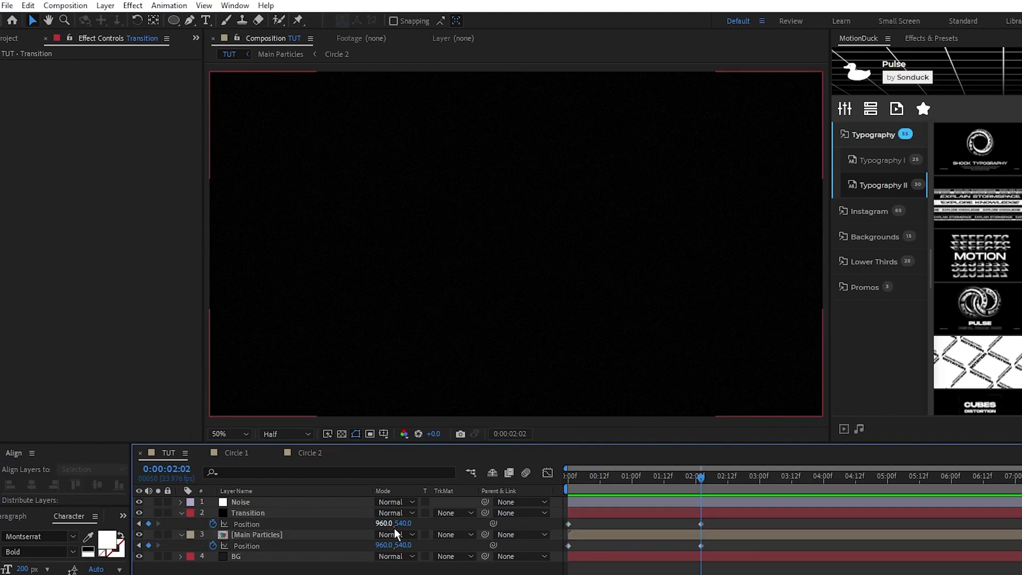
pyautogui.moveTo(407, 524); pyautogui.dragTo(479, 524)
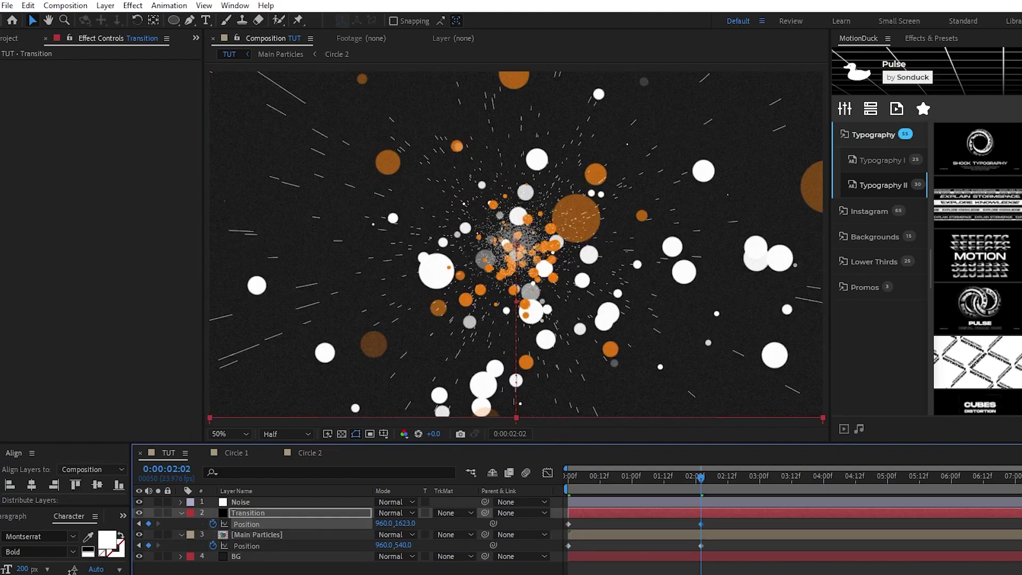
pyautogui.click(138, 545)
pyautogui.scroll(-1, 429, 419)
pyautogui.moveTo(402, 546); pyautogui.dragTo(289, 533)
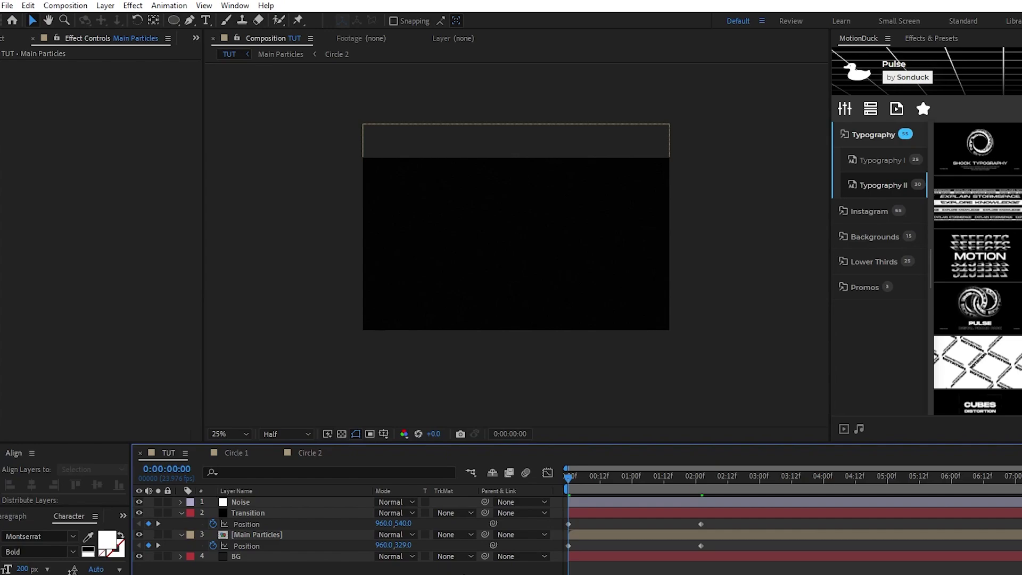
# Easy Ease all four Position keyframes and steepen their influence in the speed graph
pyautogui.moveTo(718, 553); pyautogui.dragTo(544, 519)
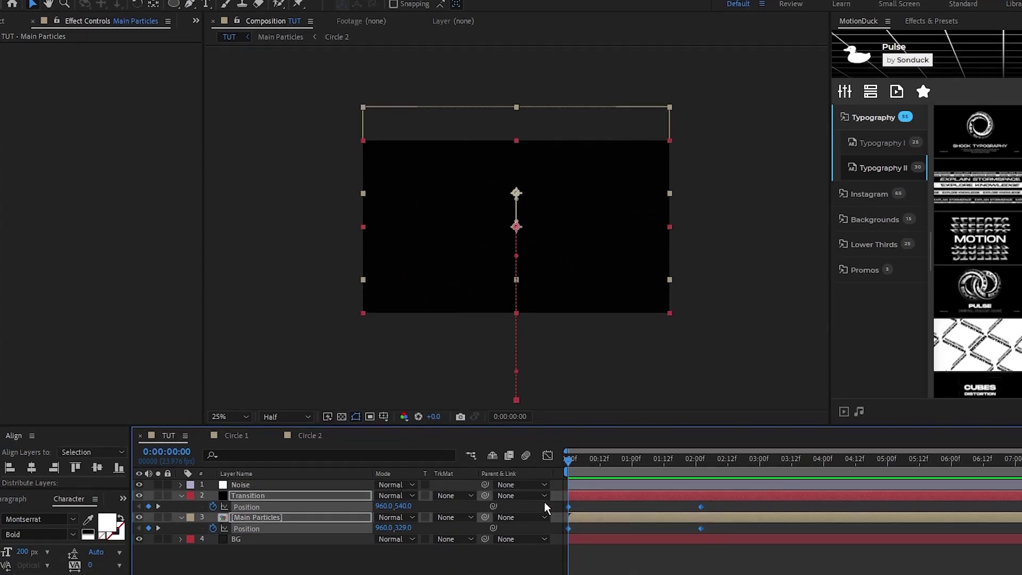
pyautogui.press('=')
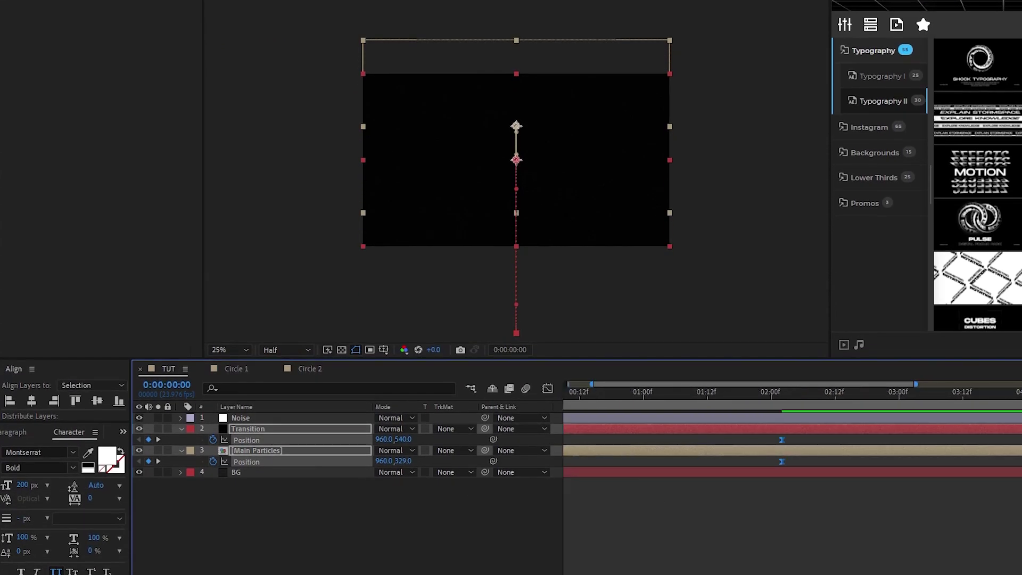
pyautogui.click(548, 389)
pyautogui.moveTo(820, 559); pyautogui.dragTo(819, 556)
pyautogui.moveTo(835, 543); pyautogui.dragTo(700, 548)
pyautogui.click(652, 508)
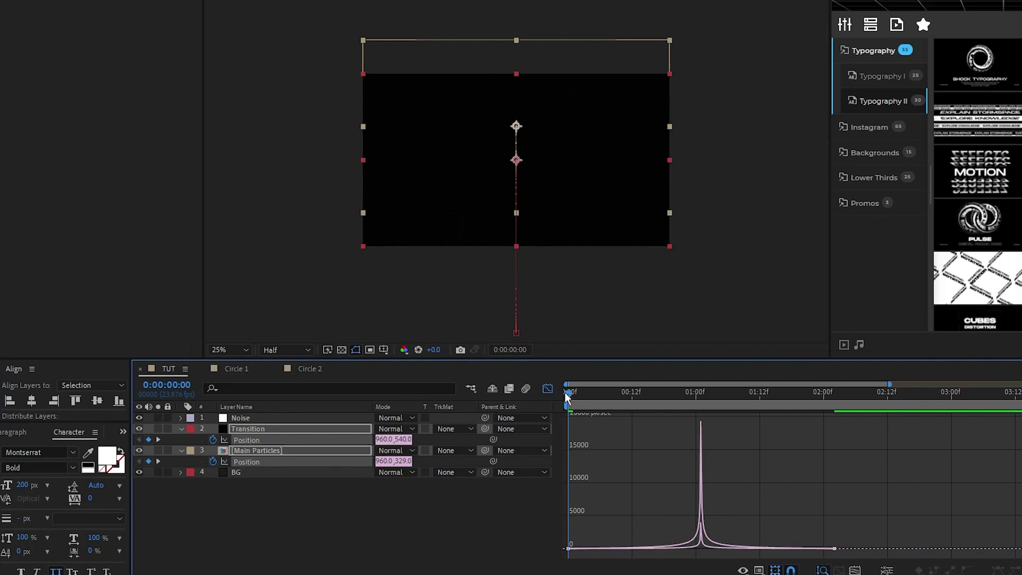
pyautogui.click(548, 389)
pyautogui.scroll(2, 516, 161)
pyautogui.moveTo(568, 394); pyautogui.dragTo(837, 444)
pyautogui.press('u')
pyautogui.click(298, 471)
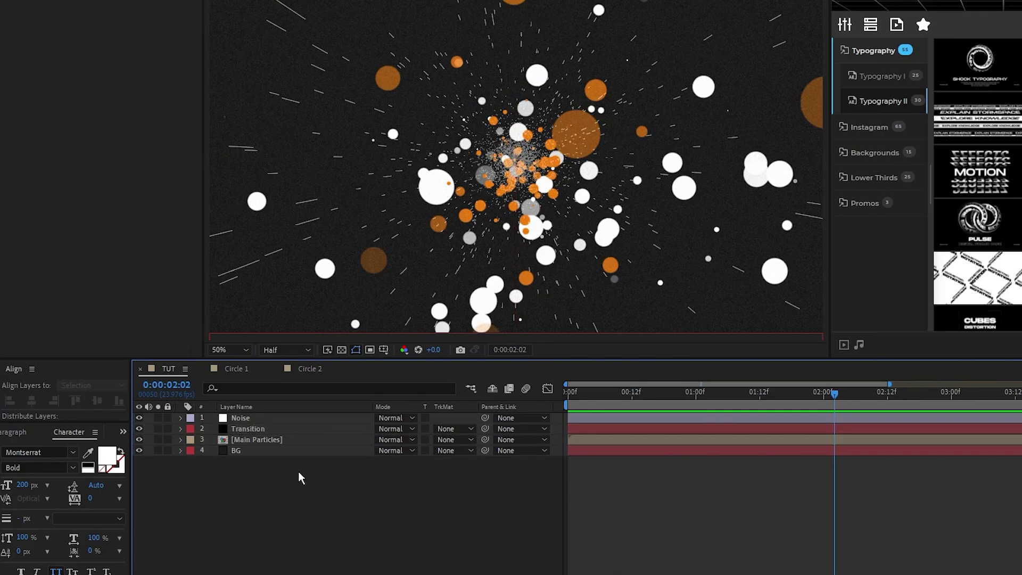